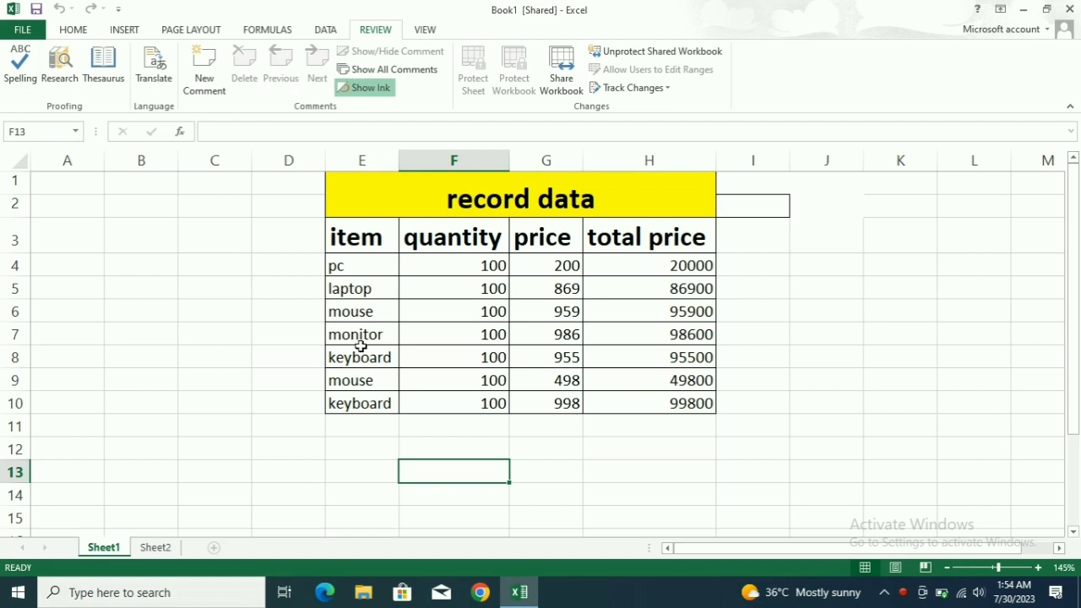
# Retype cell E10's item as the misspelled 'keyboeed', overriding the AutoComplete suggestions.
pyautogui.click(384, 404)
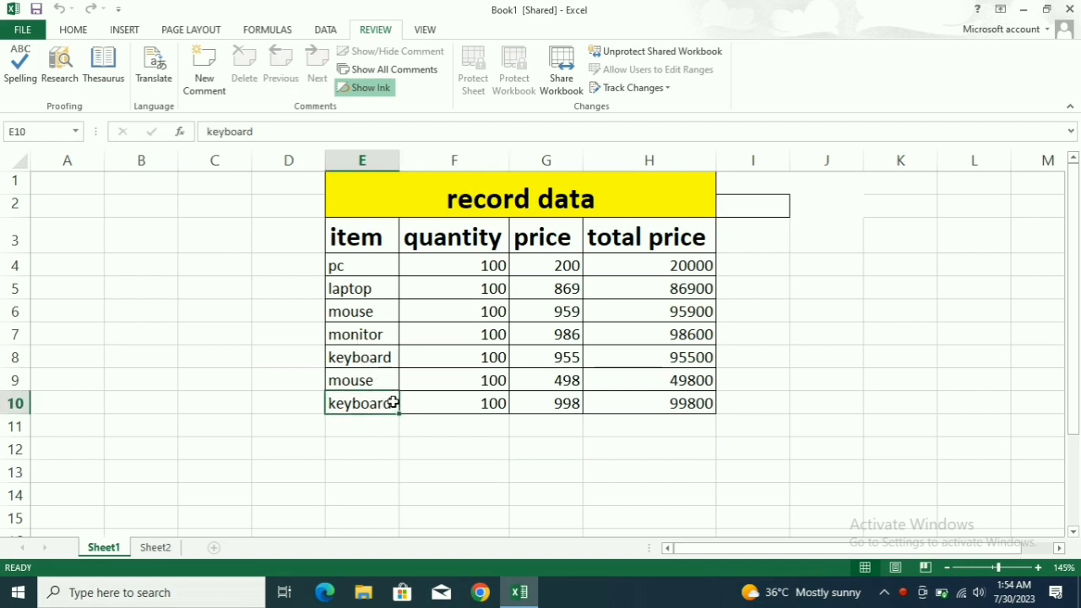
pyautogui.press('BackSpace')
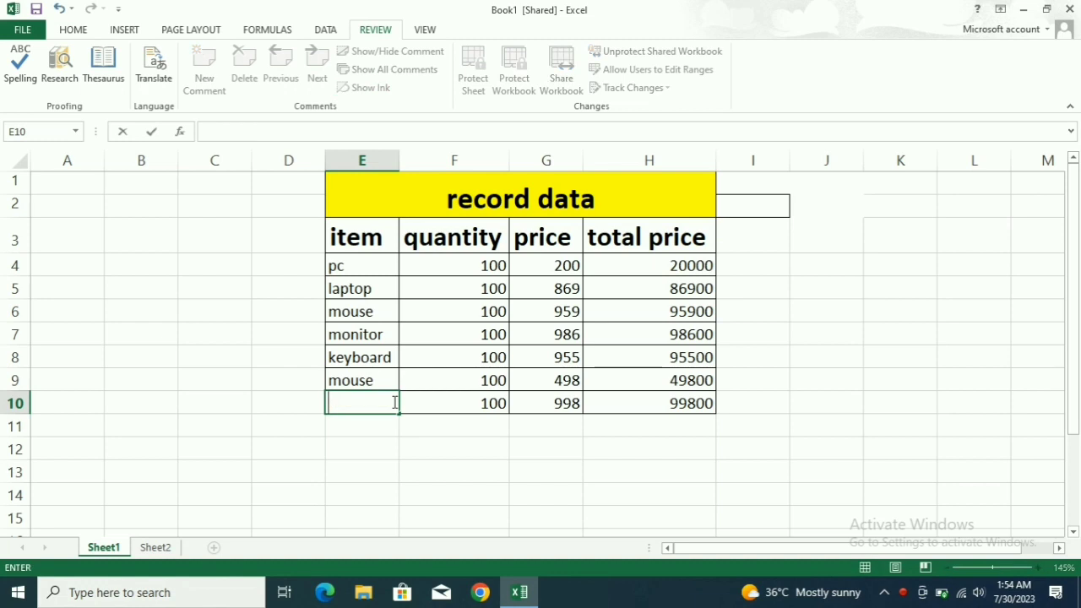
pyautogui.write('i')
pyautogui.press('BackSpace')
pyautogui.write('kwfw')
pyautogui.press('BackSpace')
pyautogui.press('BackSpace')
pyautogui.press('BackSpace')
pyautogui.write('ey')
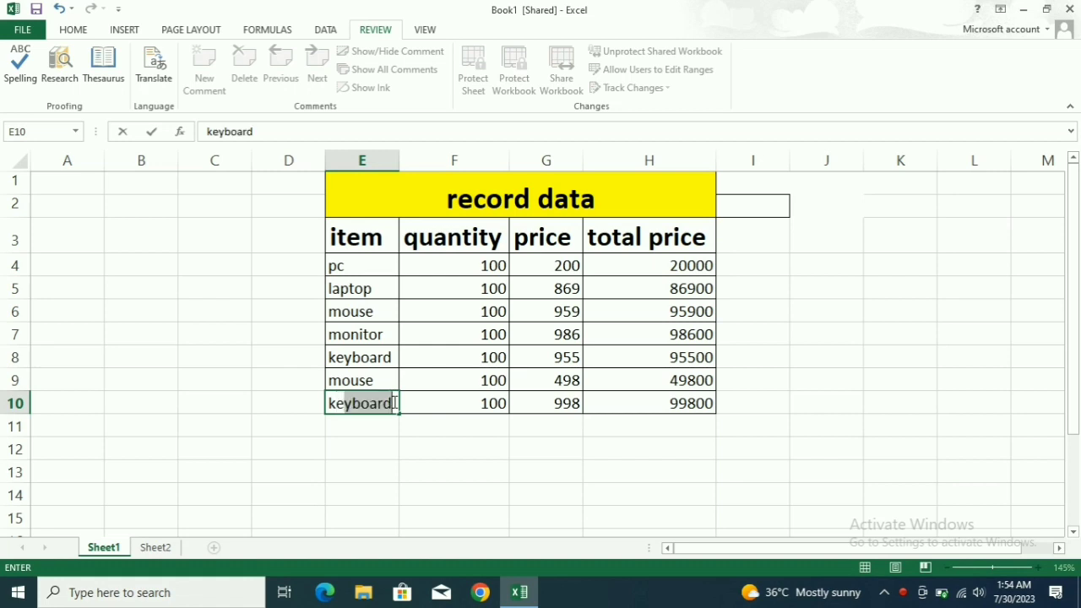
pyautogui.write('bo')
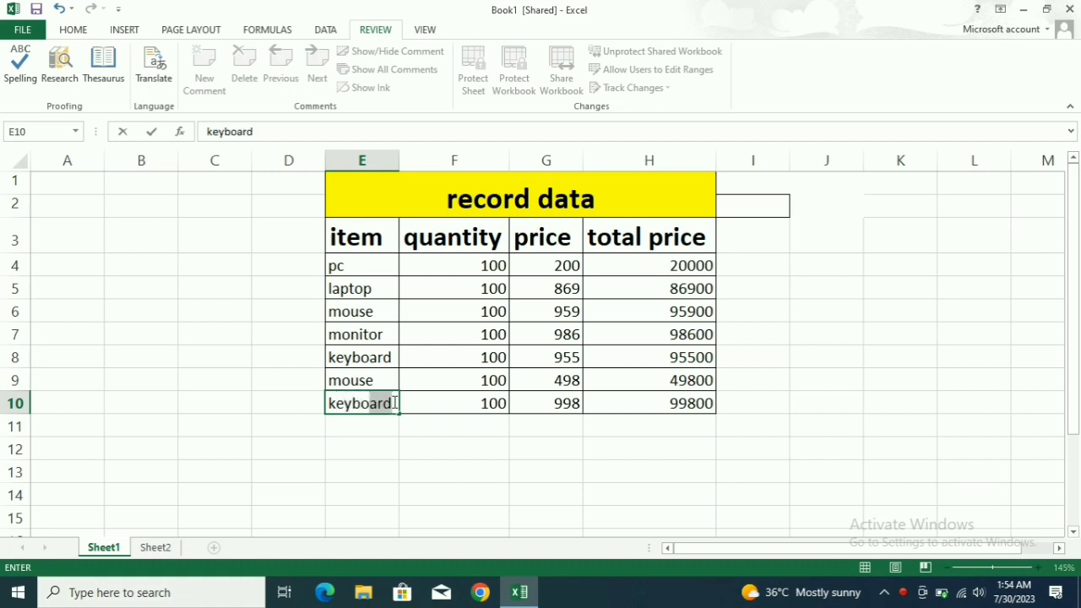
pyautogui.write('eed')
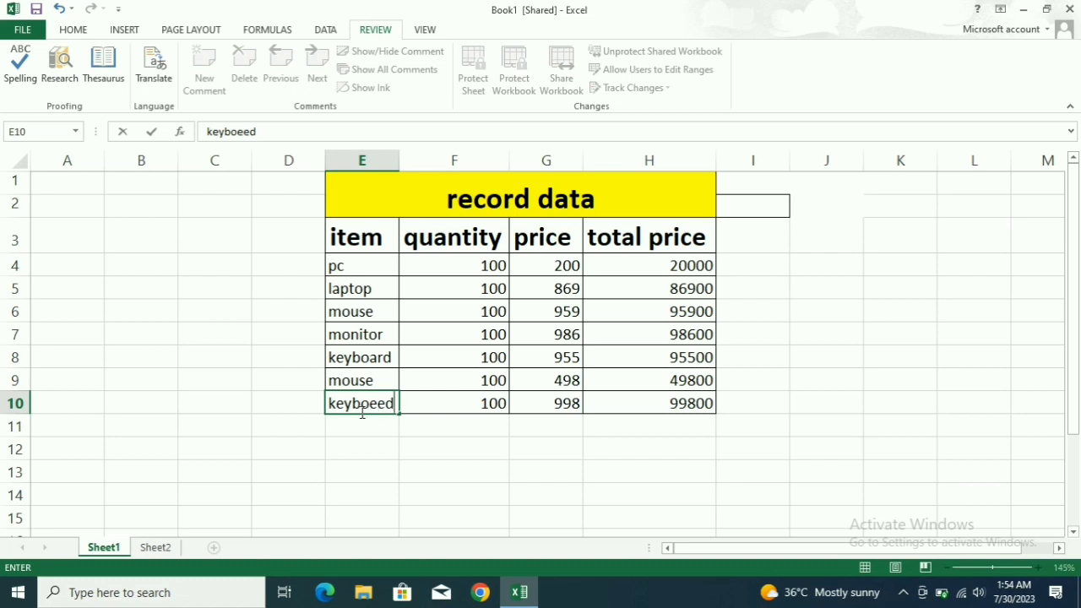
# Run Spelling on the sheet and change 'keyboeed' to the suggestion 'keyboard'.
pyautogui.click(22, 67)
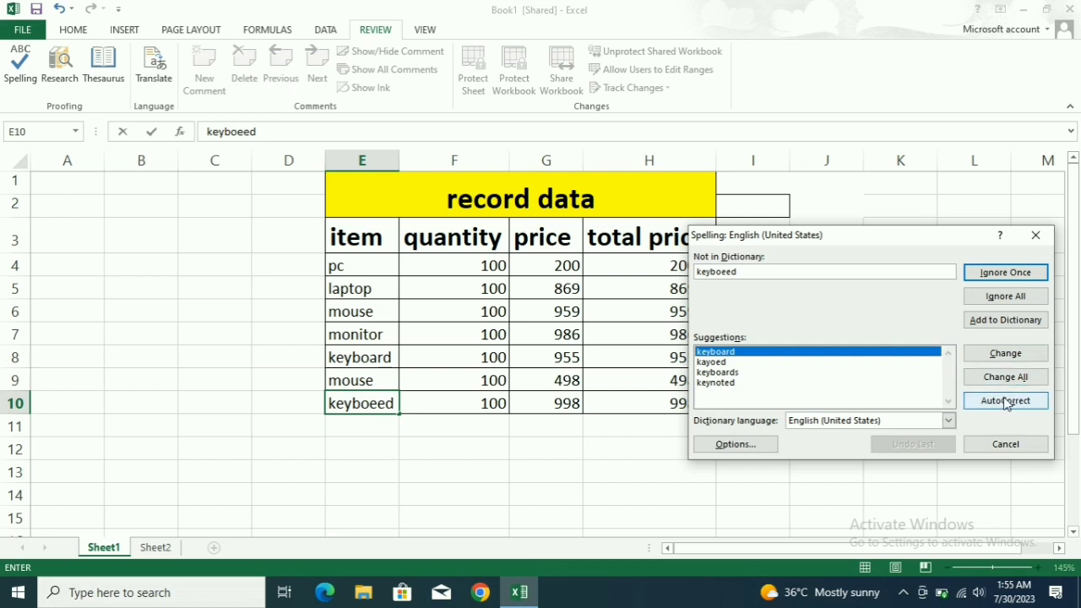
pyautogui.click(786, 354)
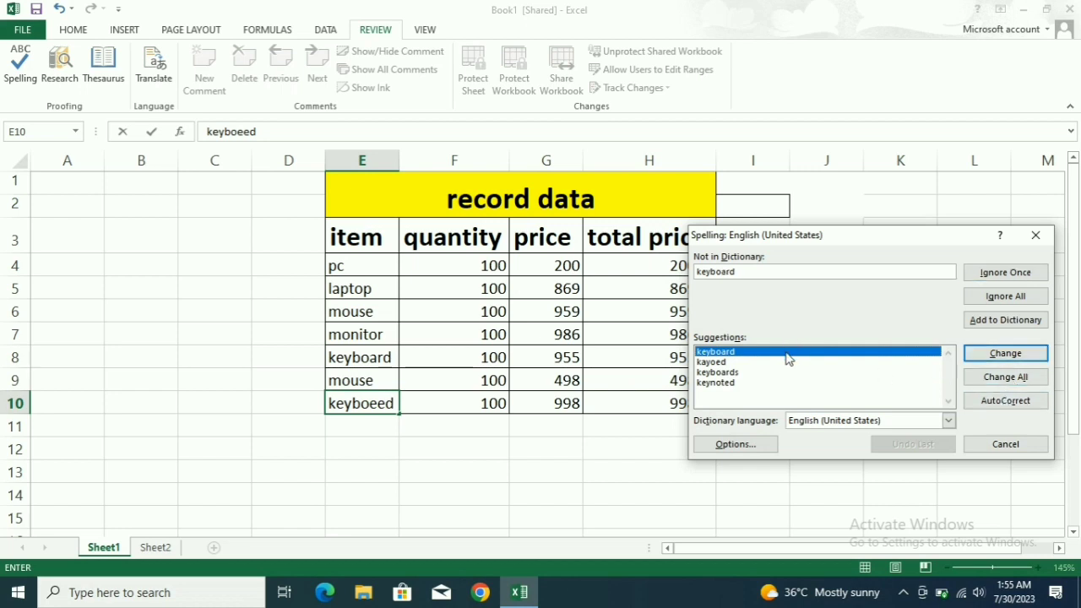
pyautogui.click(980, 353)
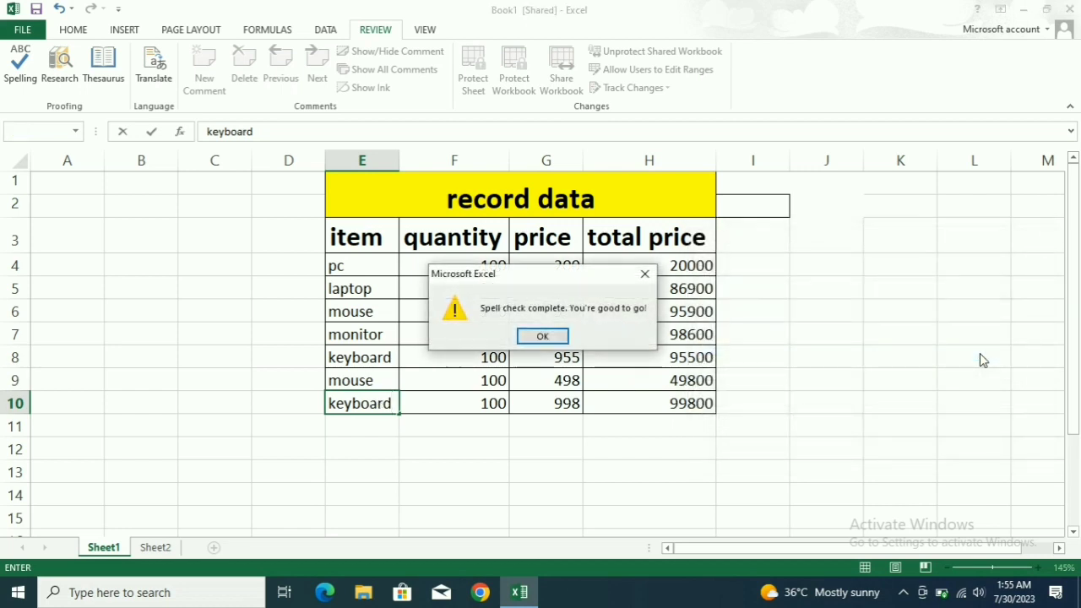
pyautogui.click(547, 334)
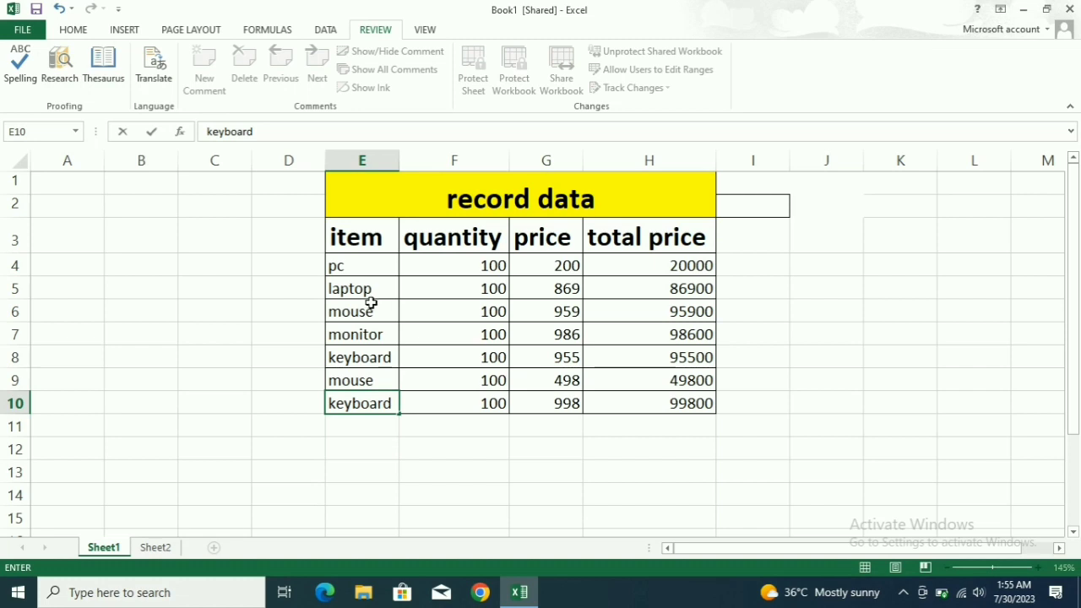
pyautogui.click(367, 292)
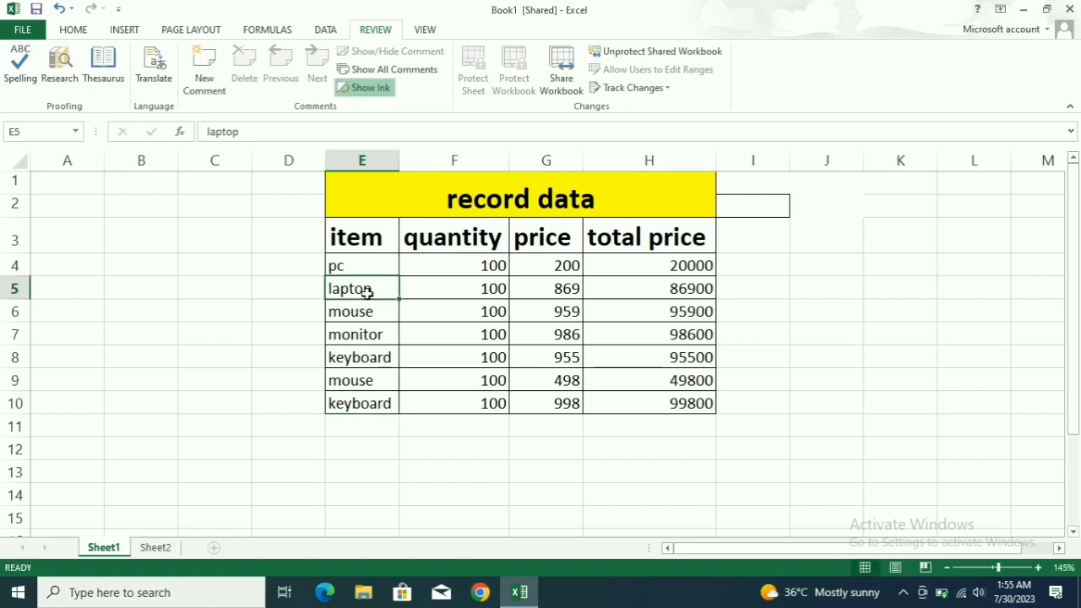
pyautogui.click(68, 76)
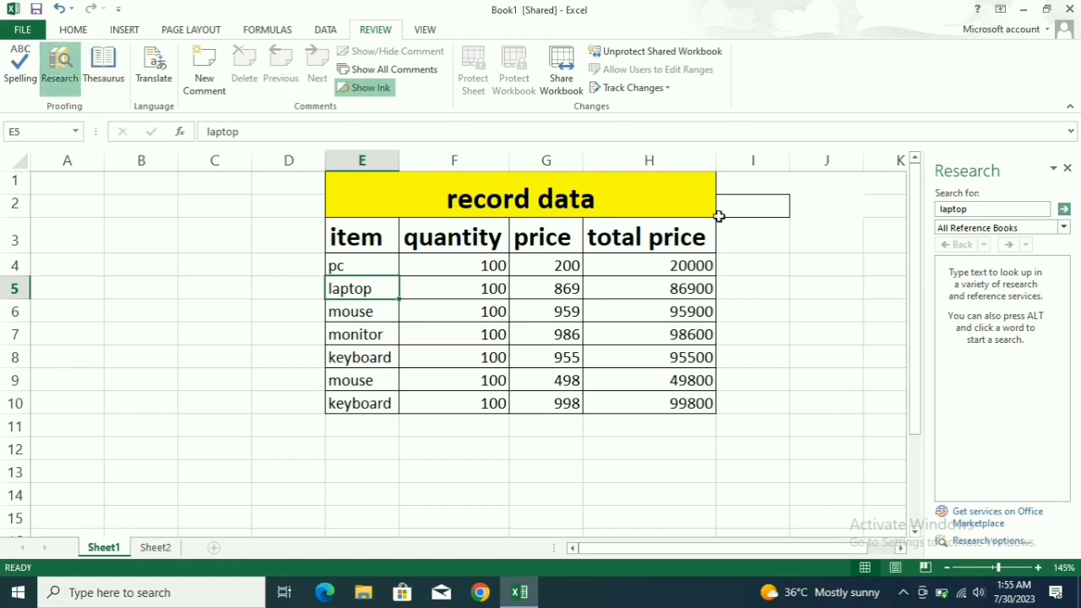
pyautogui.scroll(-3, 1028, 333)
pyautogui.scroll(-3, 1029, 334)
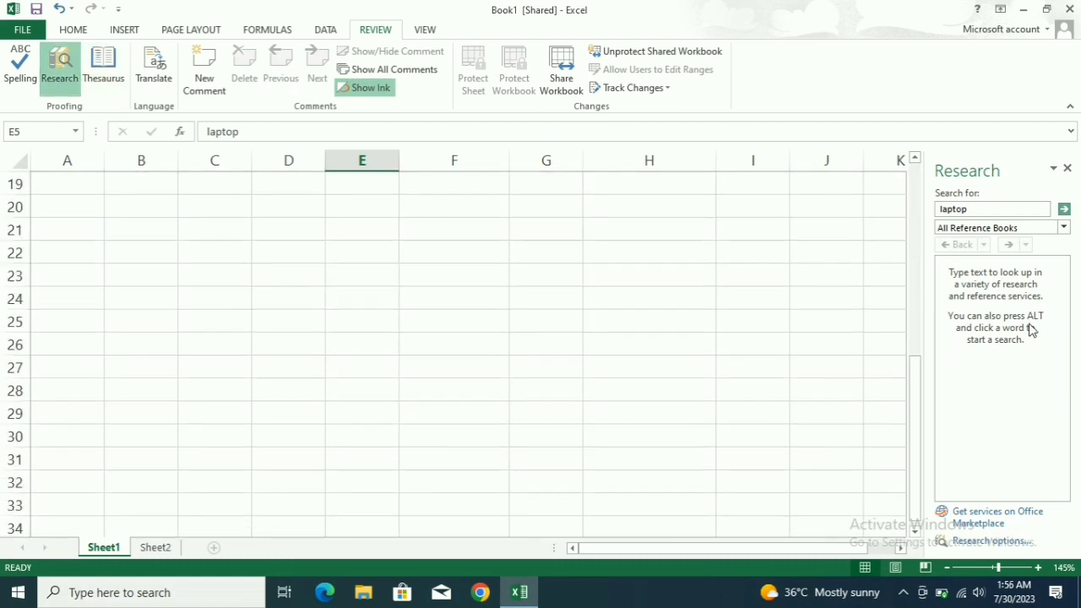
pyautogui.click(1065, 208)
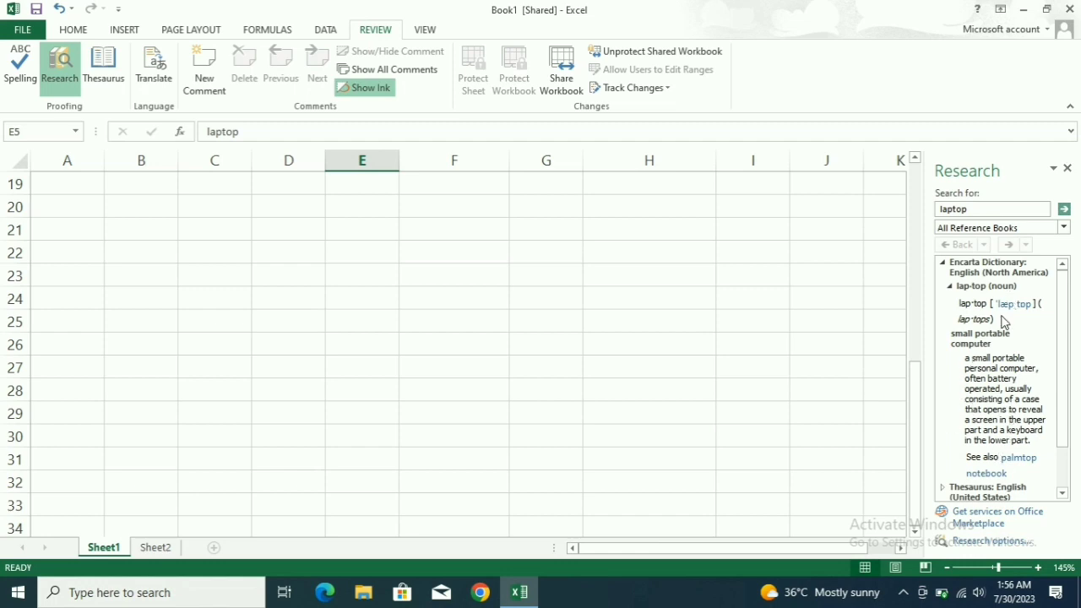
pyautogui.click(1067, 169)
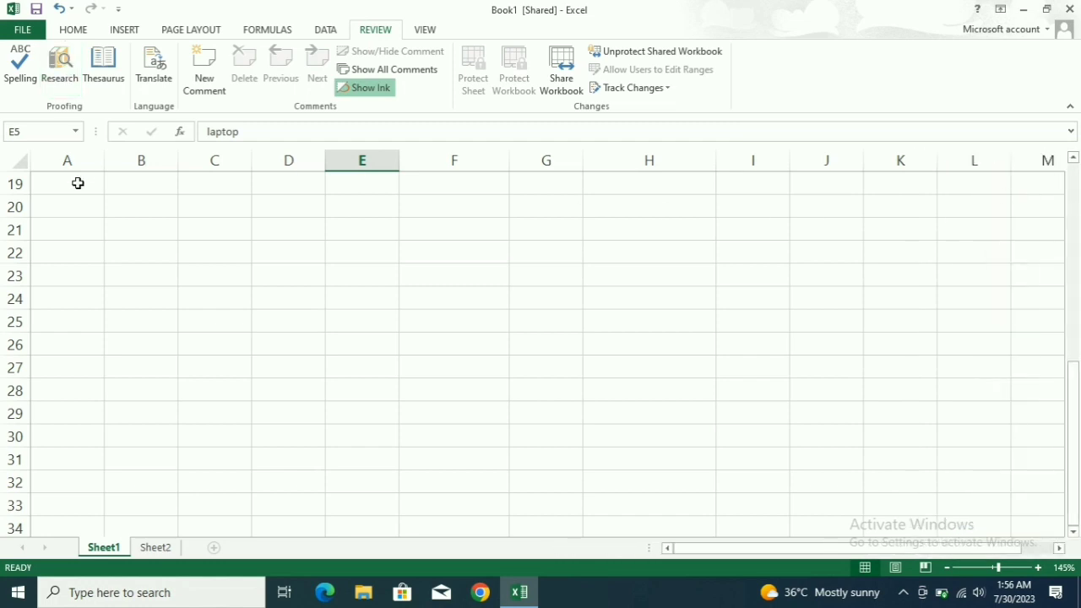
pyautogui.click(154, 548)
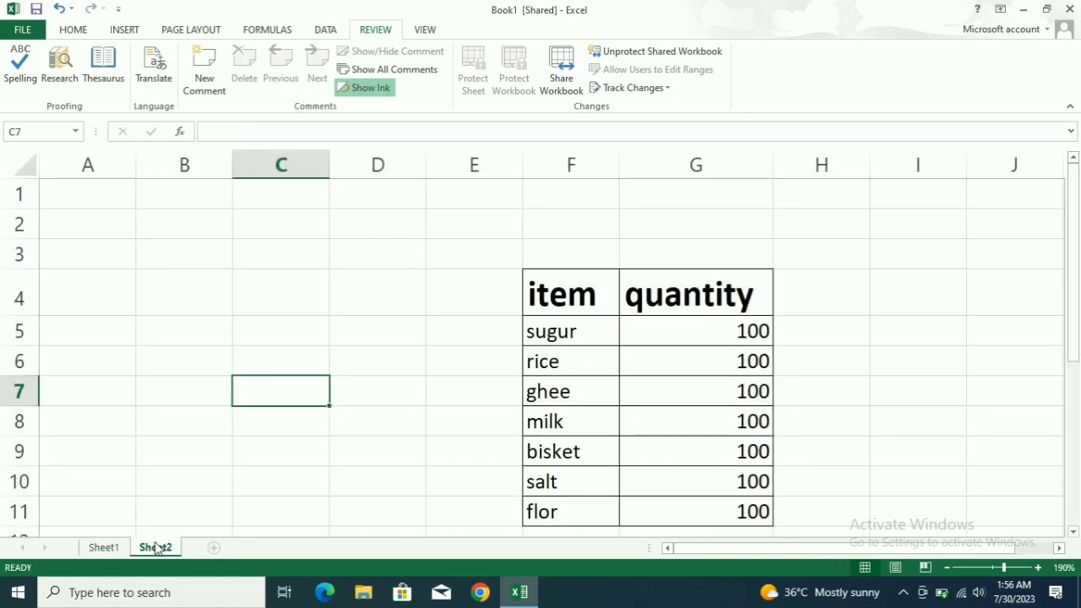
pyautogui.click(110, 548)
pyautogui.scroll(6, 166, 451)
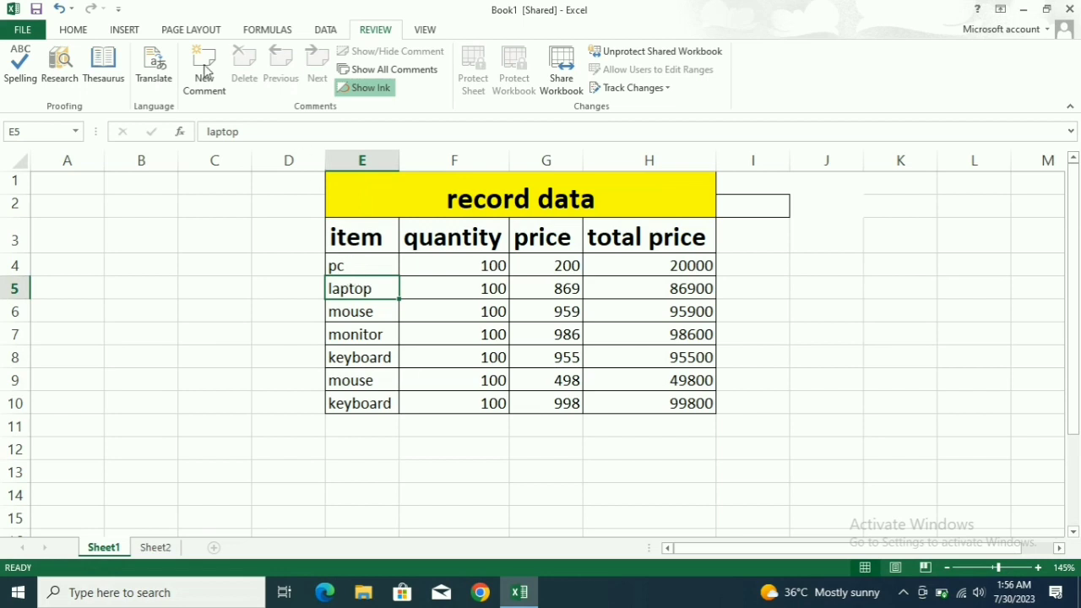
pyautogui.click(103, 72)
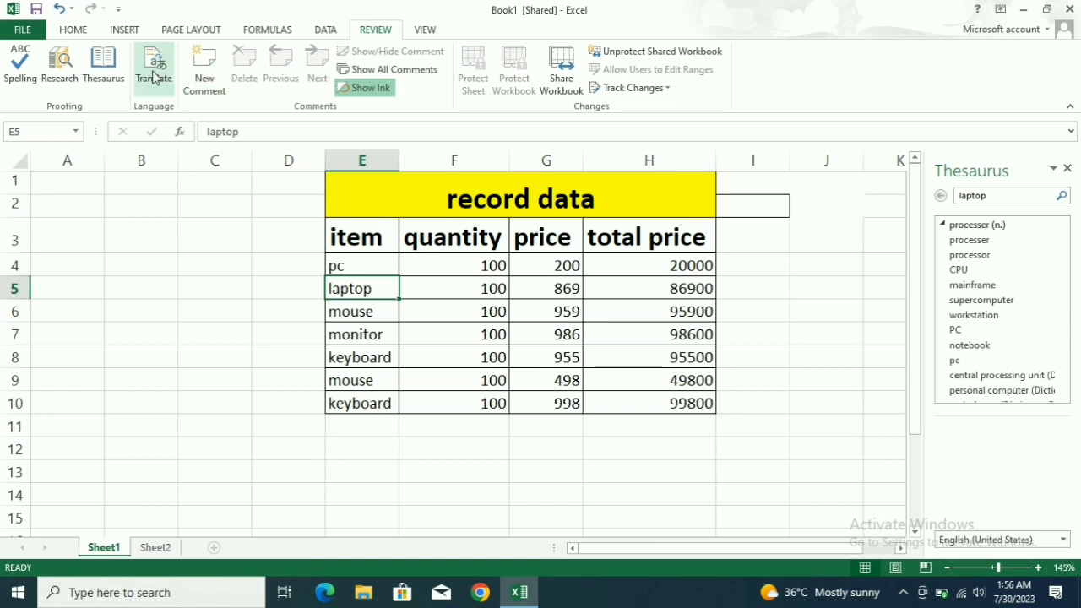
pyautogui.click(1067, 169)
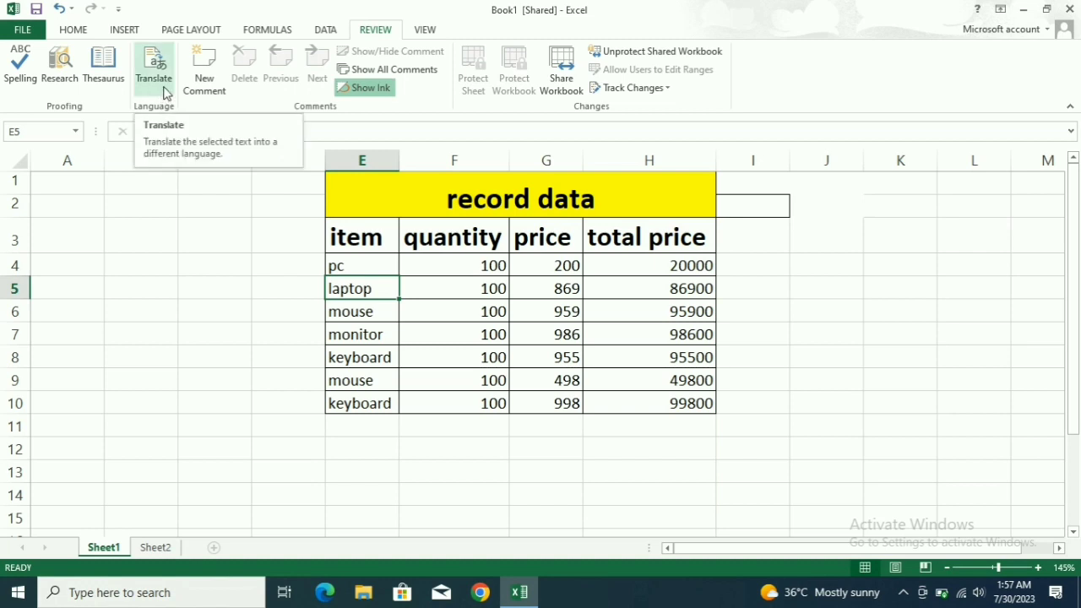
pyautogui.click(165, 93)
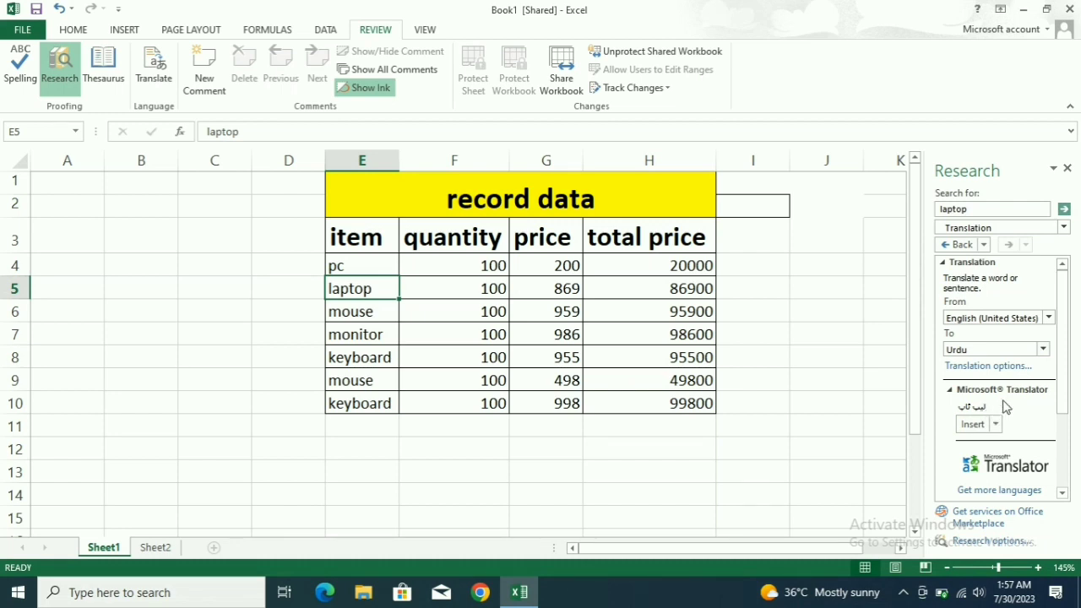
pyautogui.click(1043, 349)
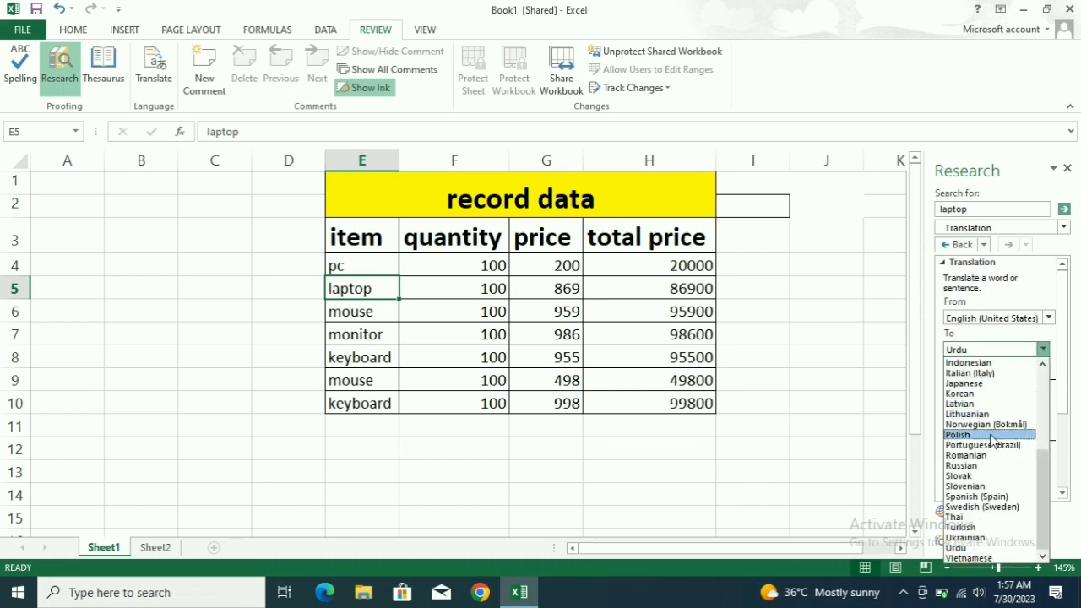
pyautogui.click(970, 550)
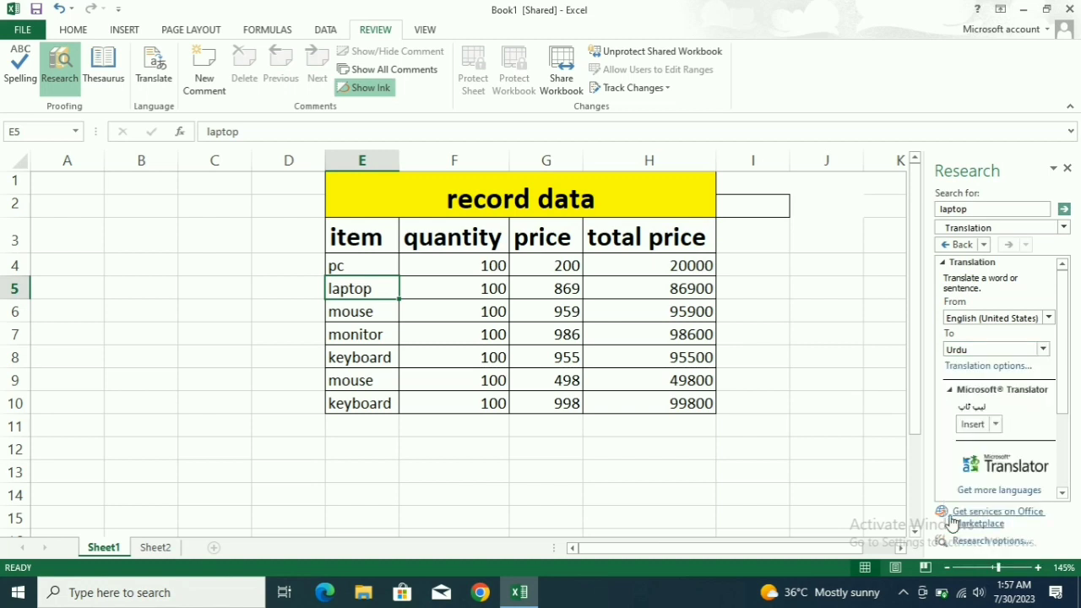
pyautogui.click(973, 425)
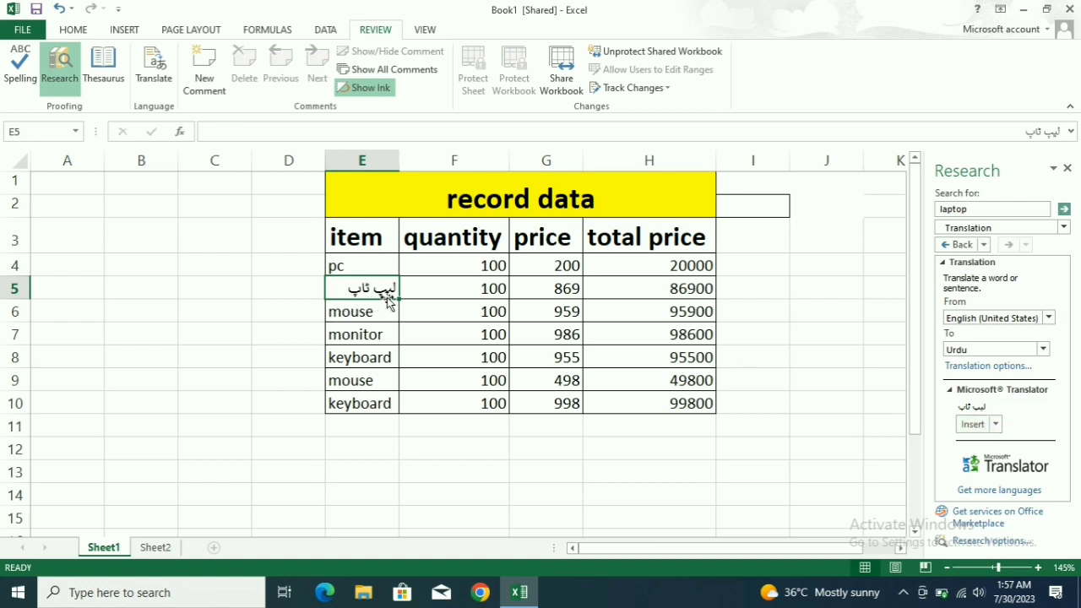
pyautogui.click(1066, 169)
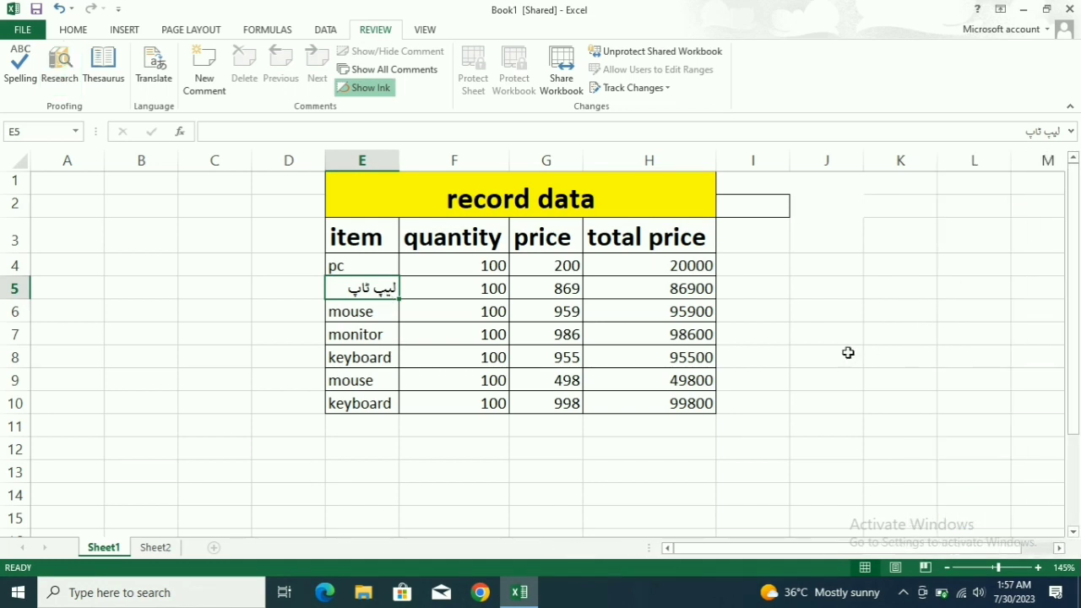
pyautogui.hotkey('ctrl', 'z')
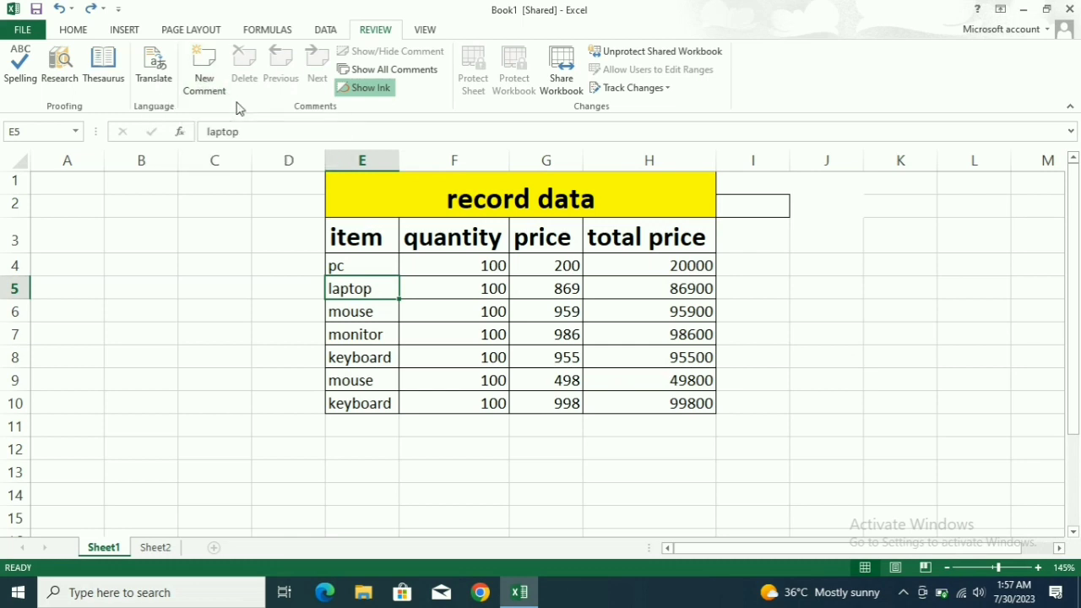
# Add a comment reading 'it is an input device' to the mouse cell E6.
pyautogui.click(366, 268)
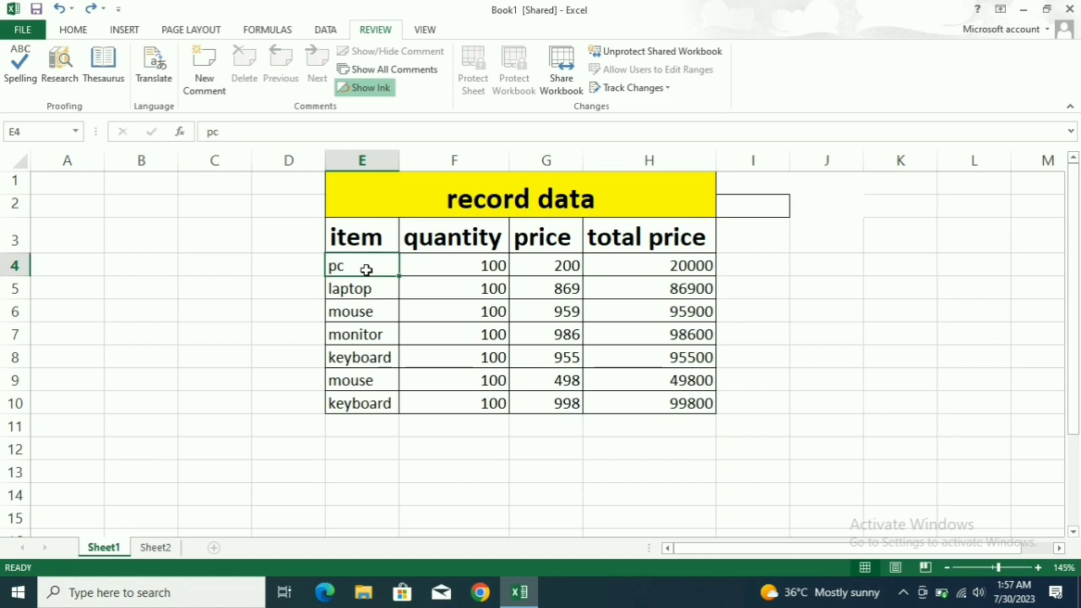
pyautogui.click(388, 311)
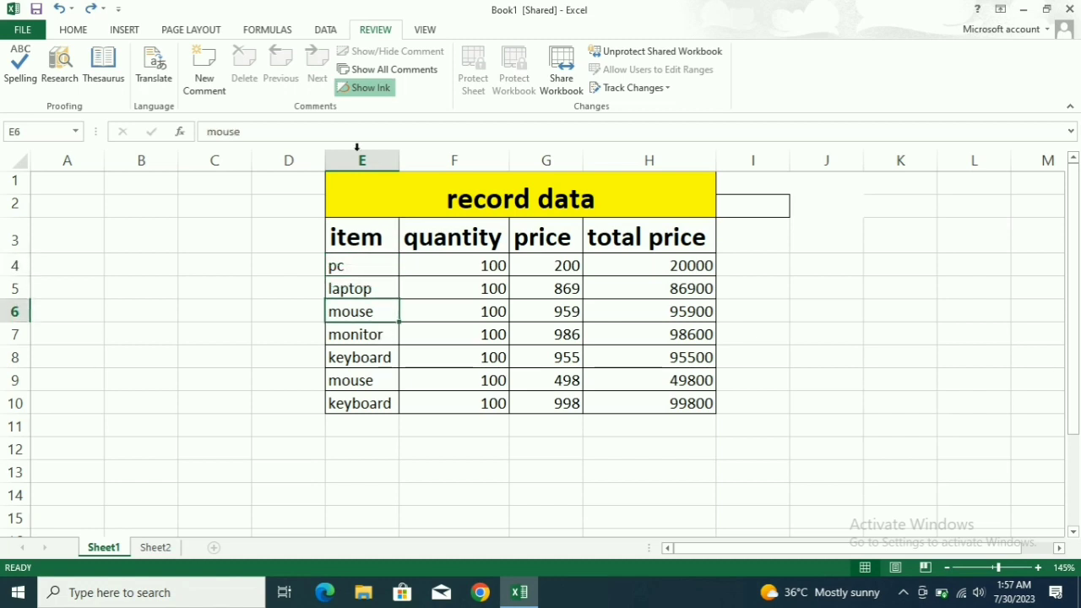
pyautogui.click(217, 93)
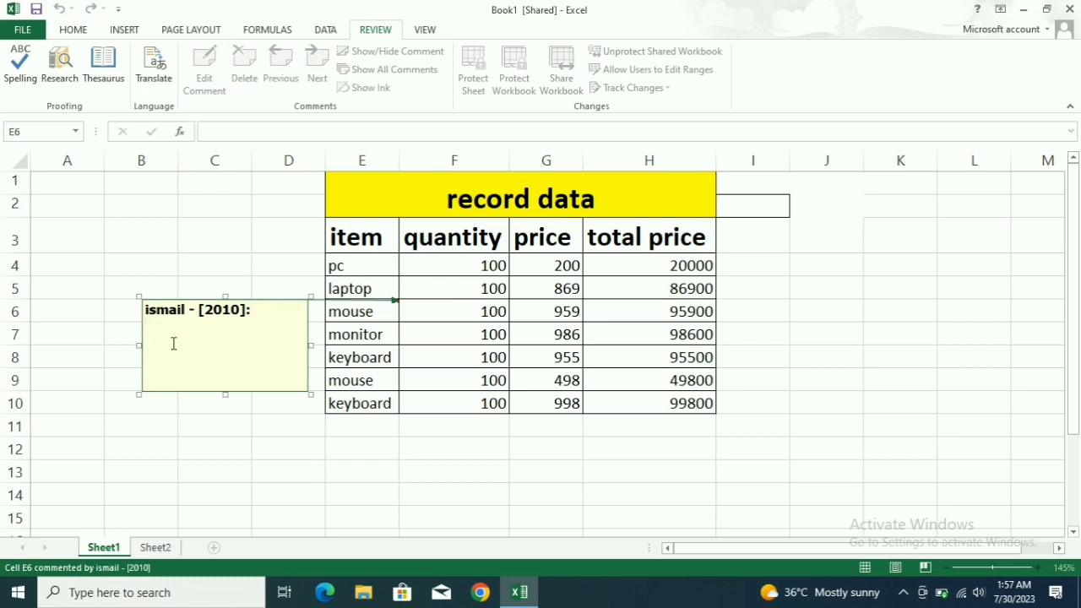
pyautogui.write('ity')
pyautogui.write('u')
pyautogui.write('t de')
pyautogui.write('vice')
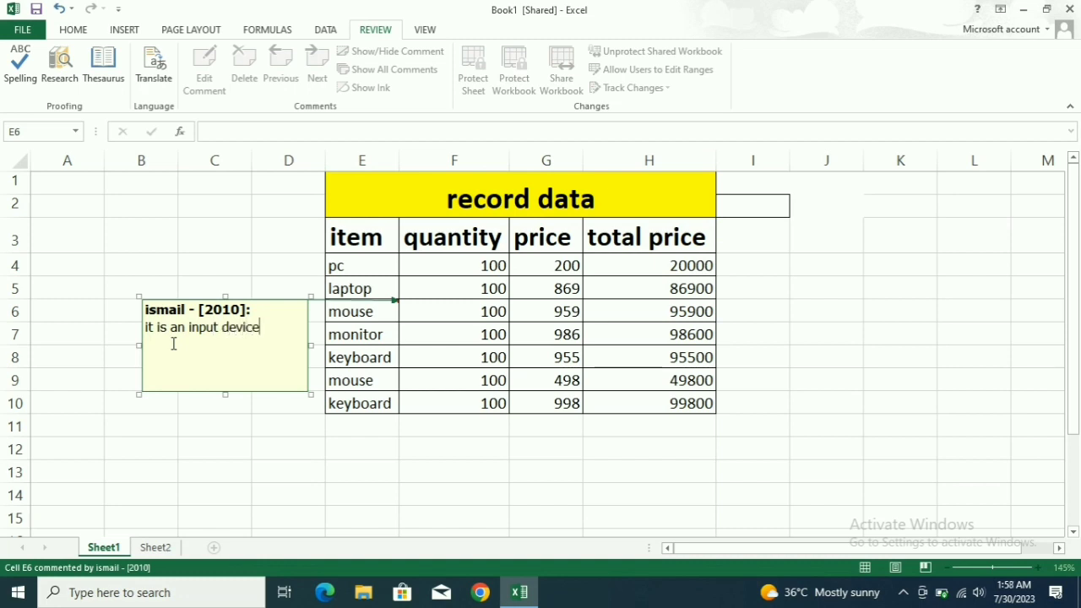
# Add a comment reading 'it is an output device' to the monitor cell E7.
pyautogui.click(271, 235)
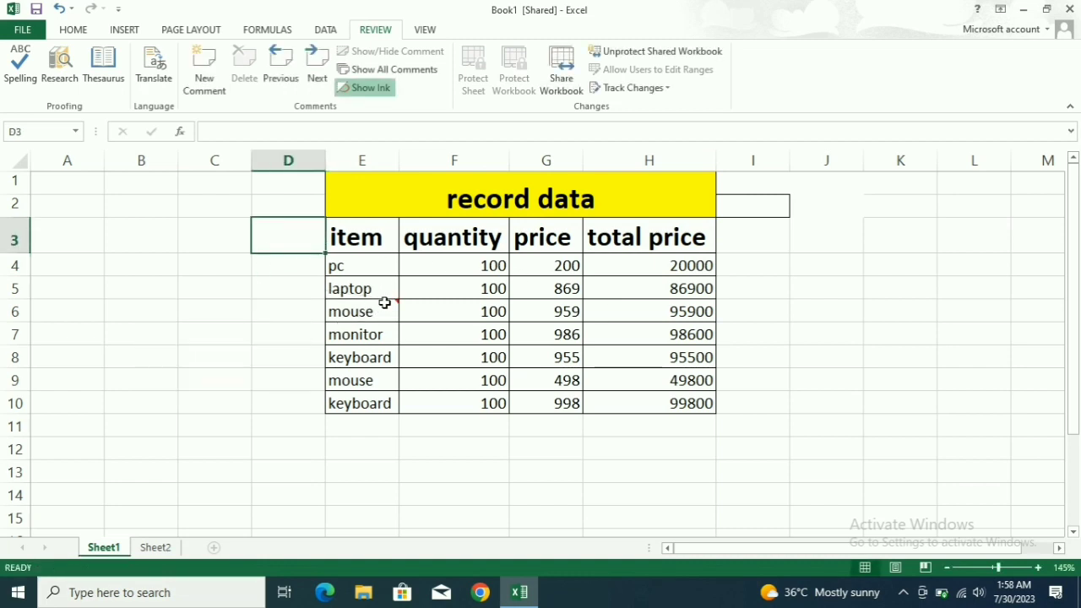
pyautogui.moveTo(385, 303)
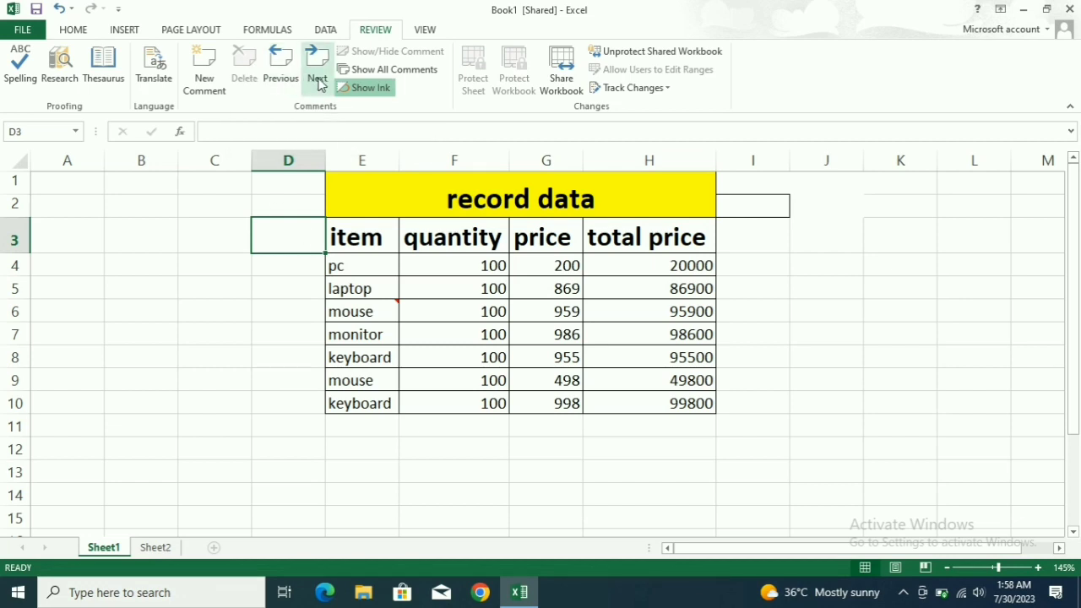
pyautogui.click(362, 333)
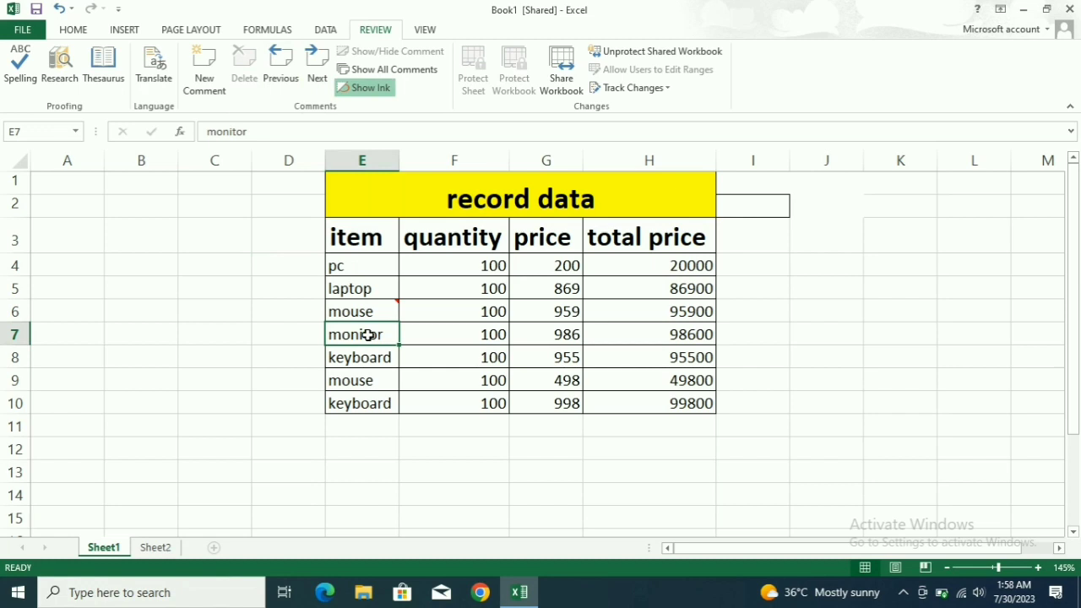
pyautogui.click(204, 74)
pyautogui.write('it is an')
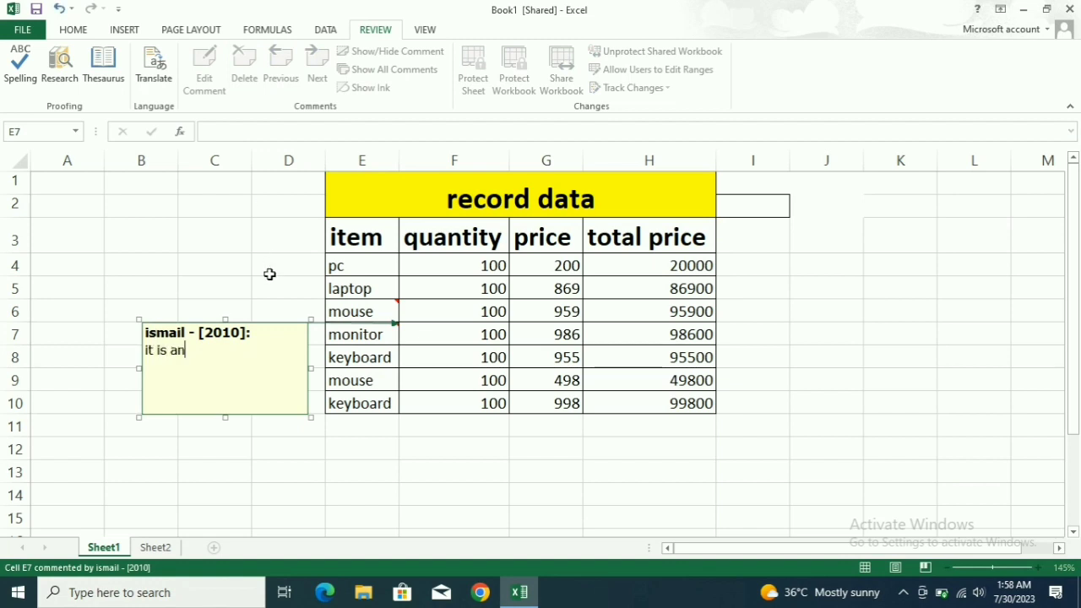
pyautogui.write(' ou')
pyautogui.write('tput deci==')
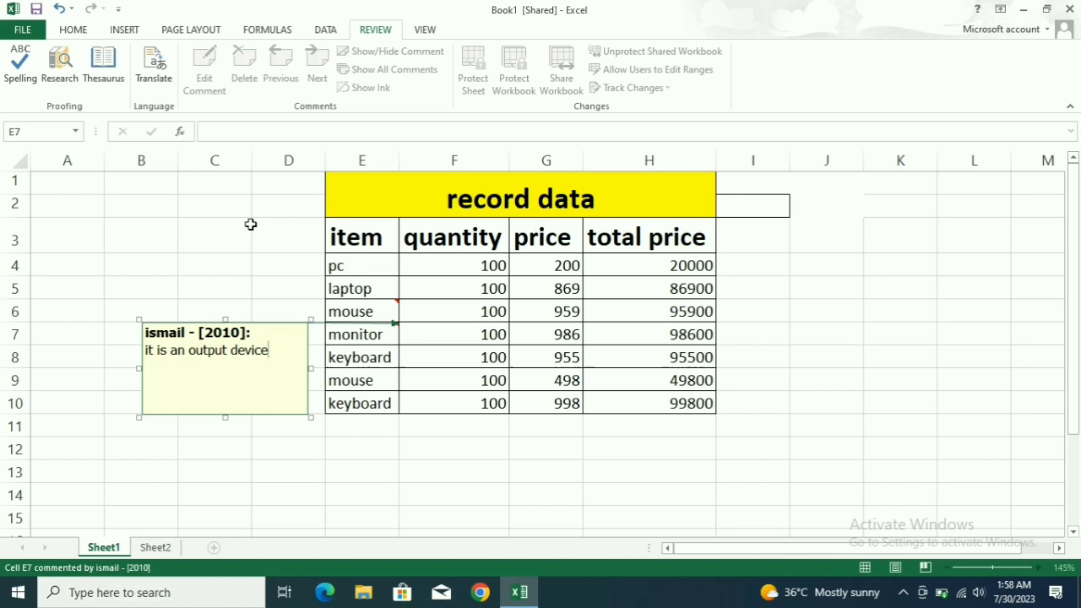
pyautogui.click(248, 225)
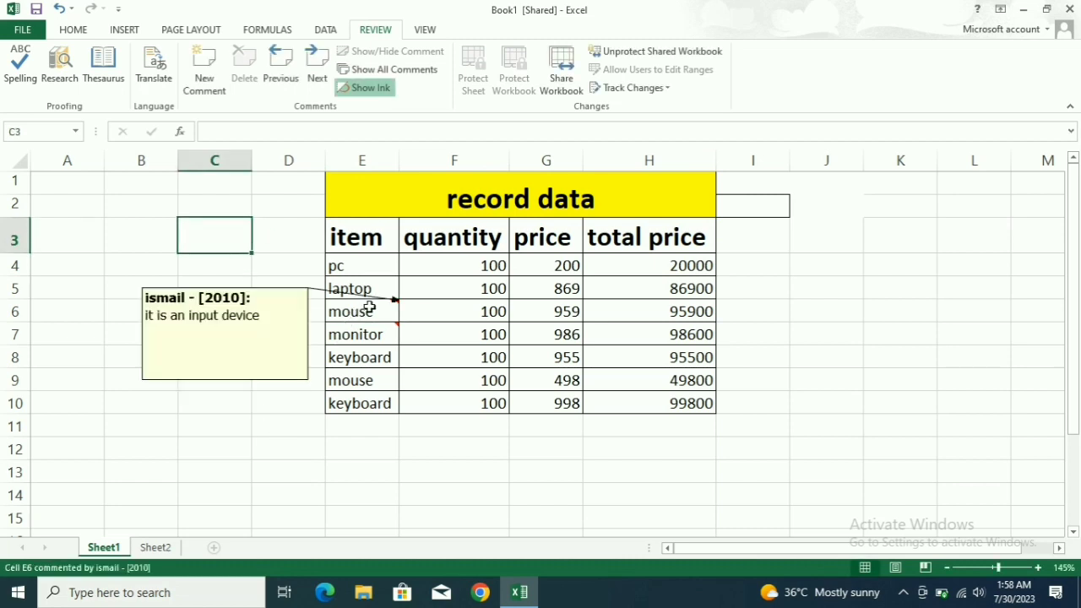
# Cycle through the sheet's comments with Previous and Next, continuing from the beginning when prompted.
pyautogui.moveTo(370, 335)
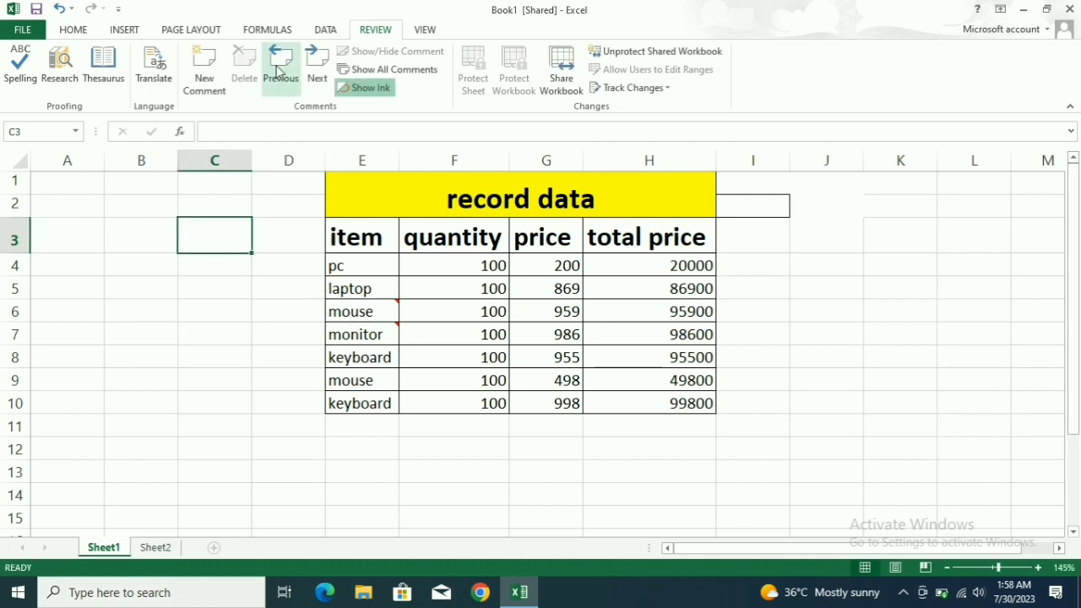
pyautogui.click(389, 348)
pyautogui.click(385, 331)
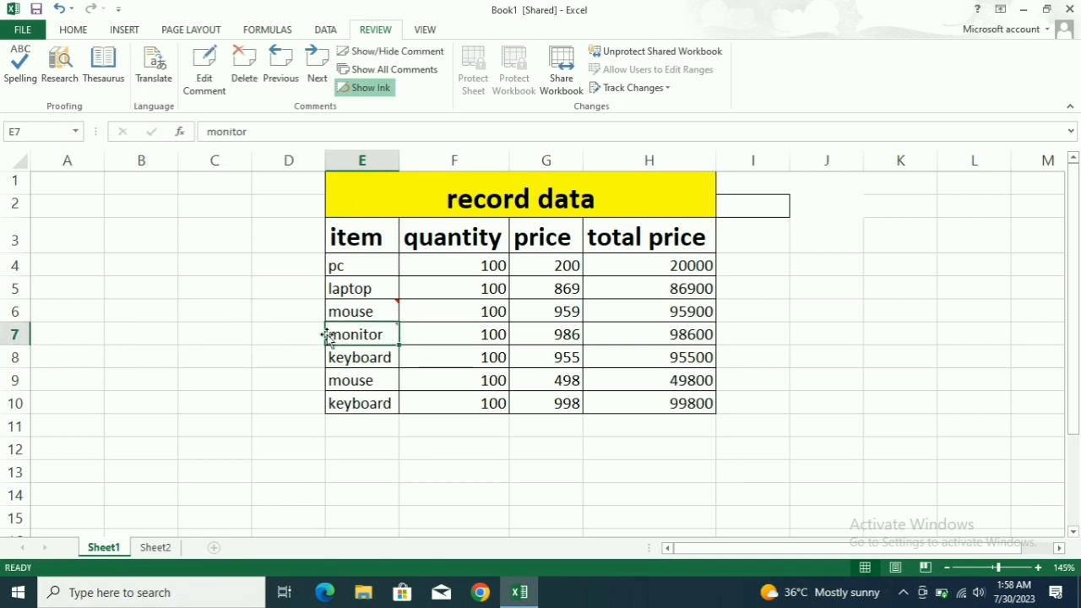
pyautogui.click(281, 64)
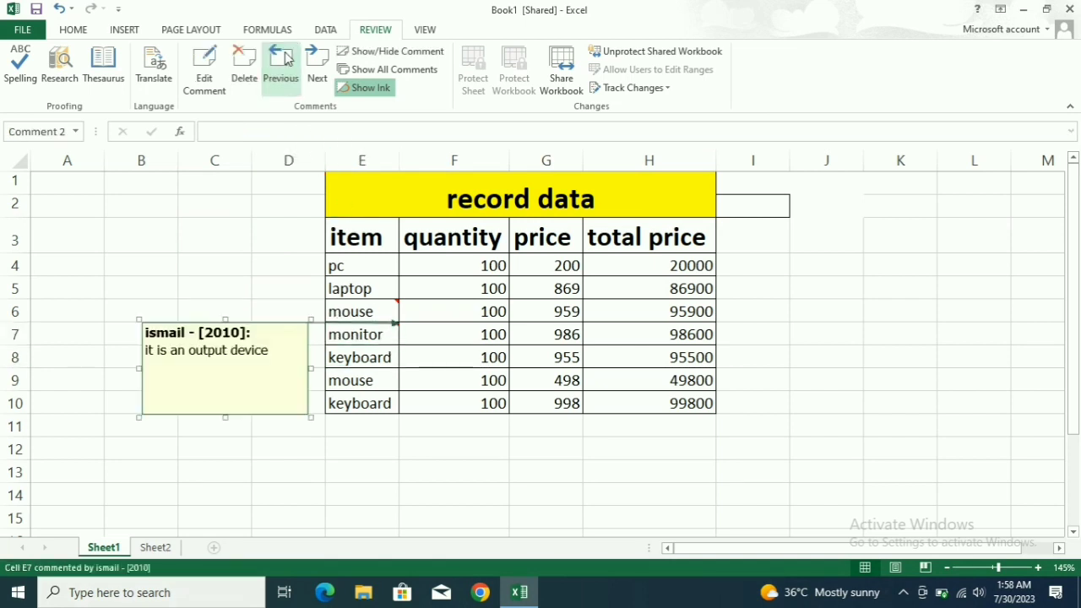
pyautogui.click(317, 66)
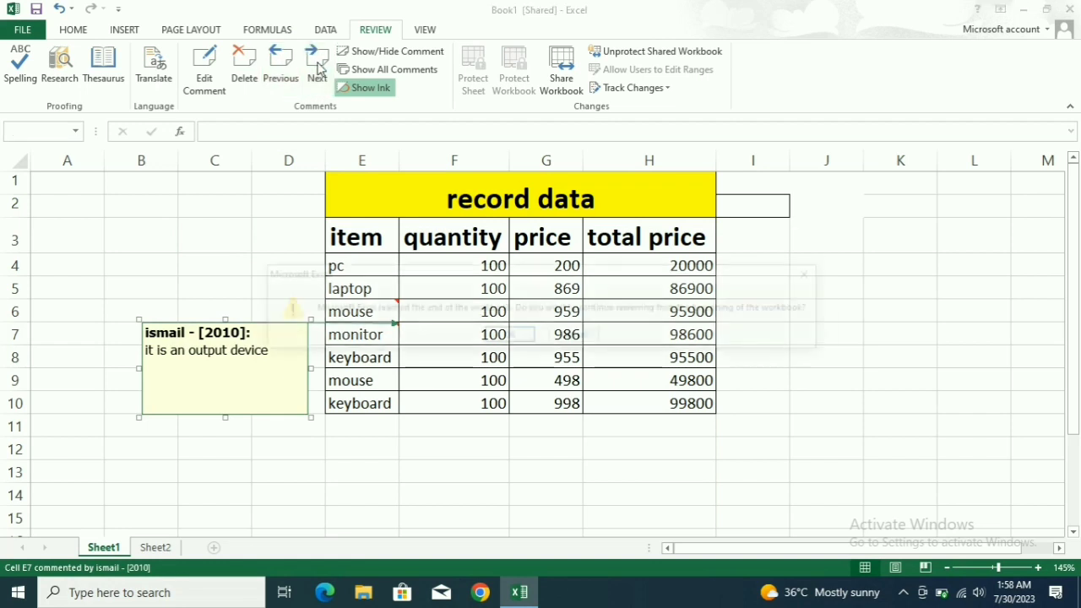
pyautogui.click(507, 336)
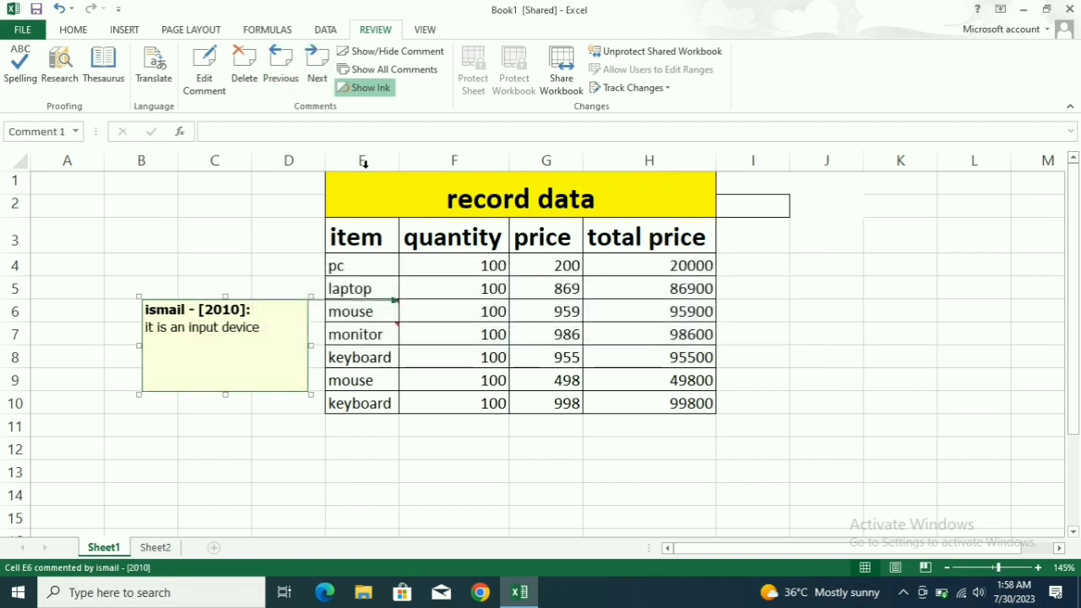
pyautogui.click(285, 74)
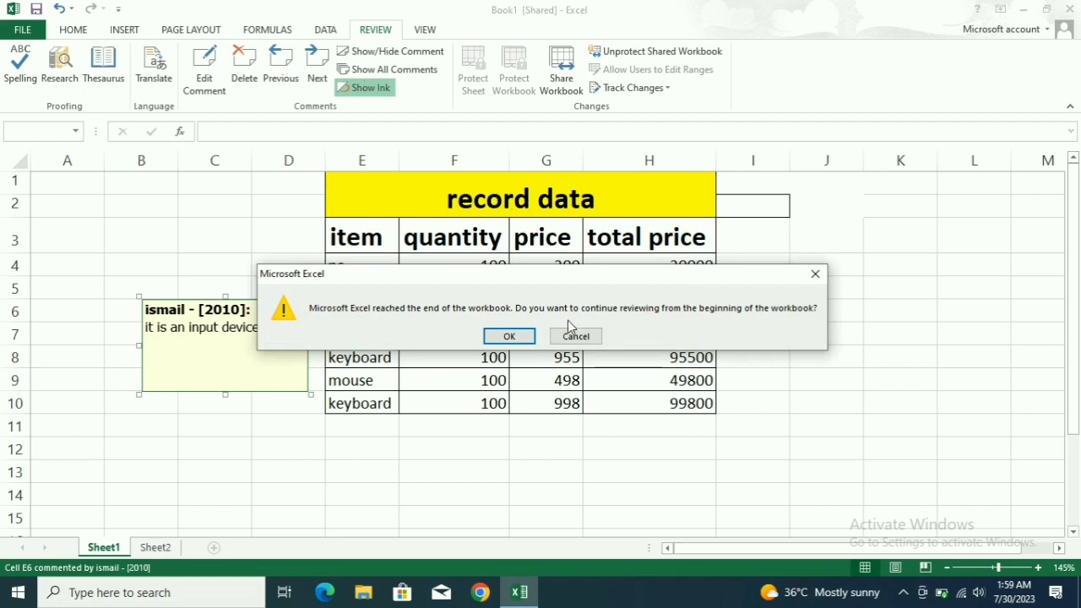
pyautogui.click(534, 341)
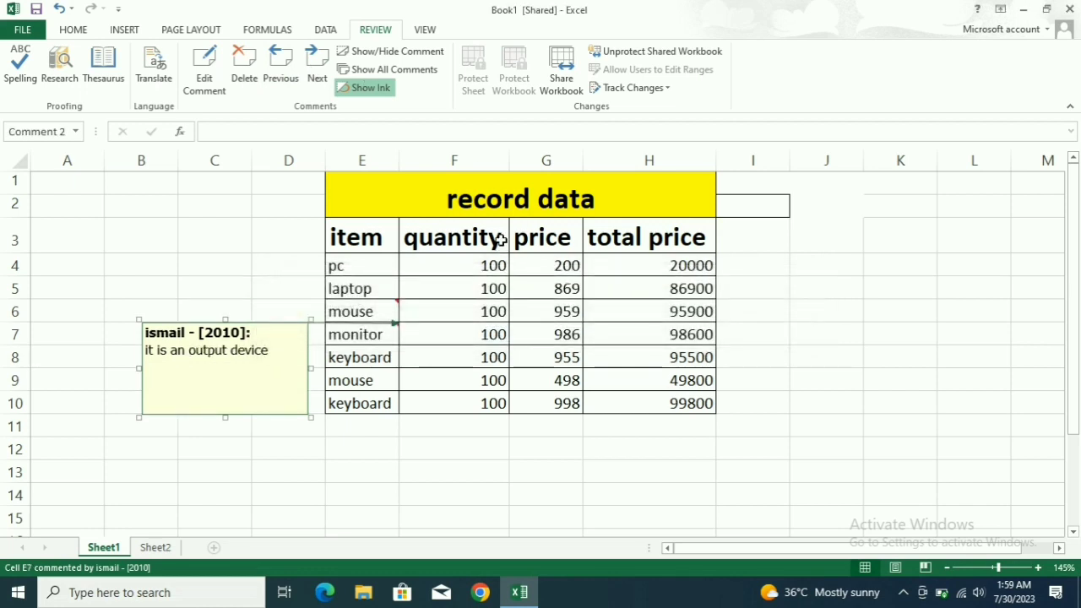
pyautogui.click(322, 69)
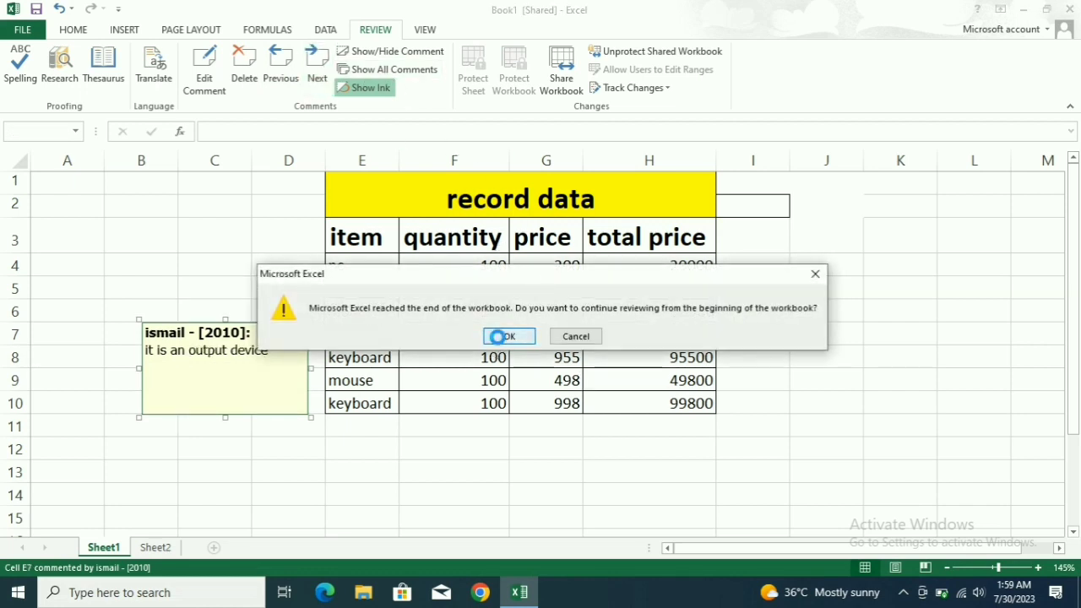
pyautogui.click(509, 336)
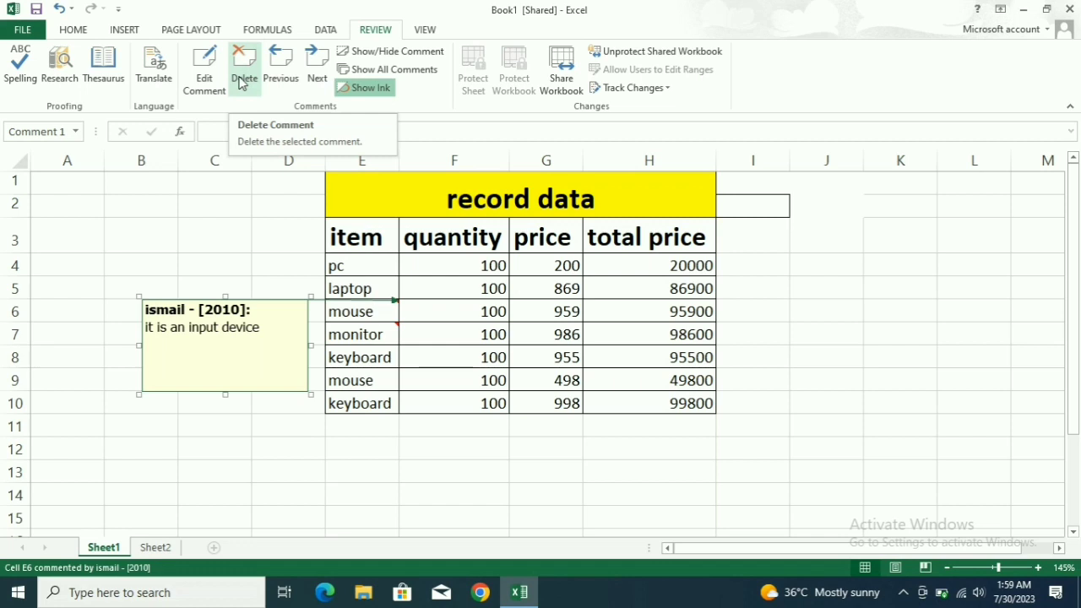
# Toggle the E7 comment, show all comments, then hide them and toggle Show Ink.
pyautogui.click(380, 58)
pyautogui.click(380, 57)
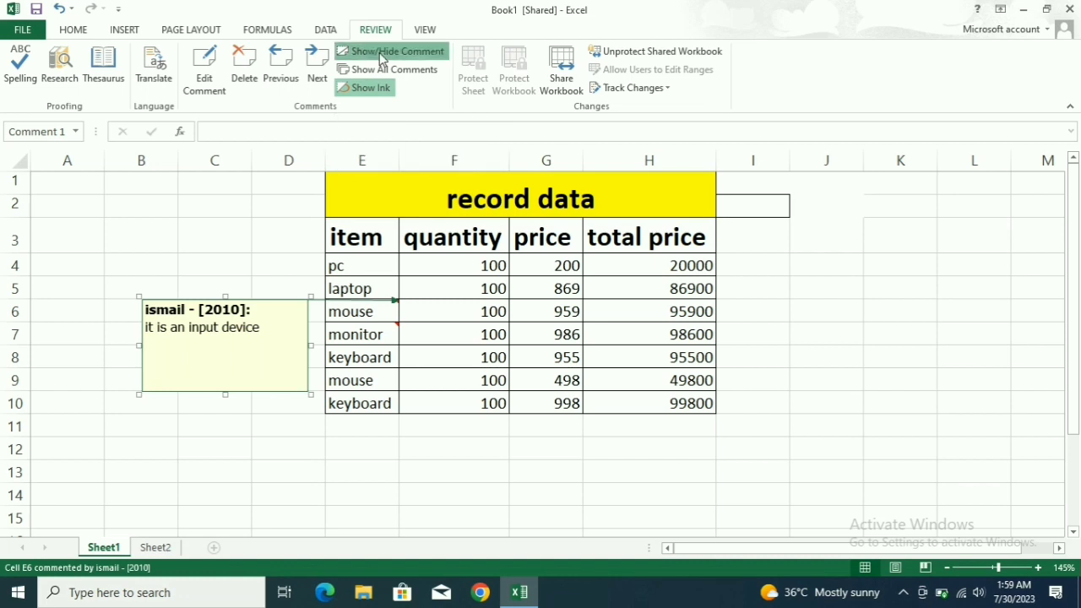
pyautogui.click(380, 58)
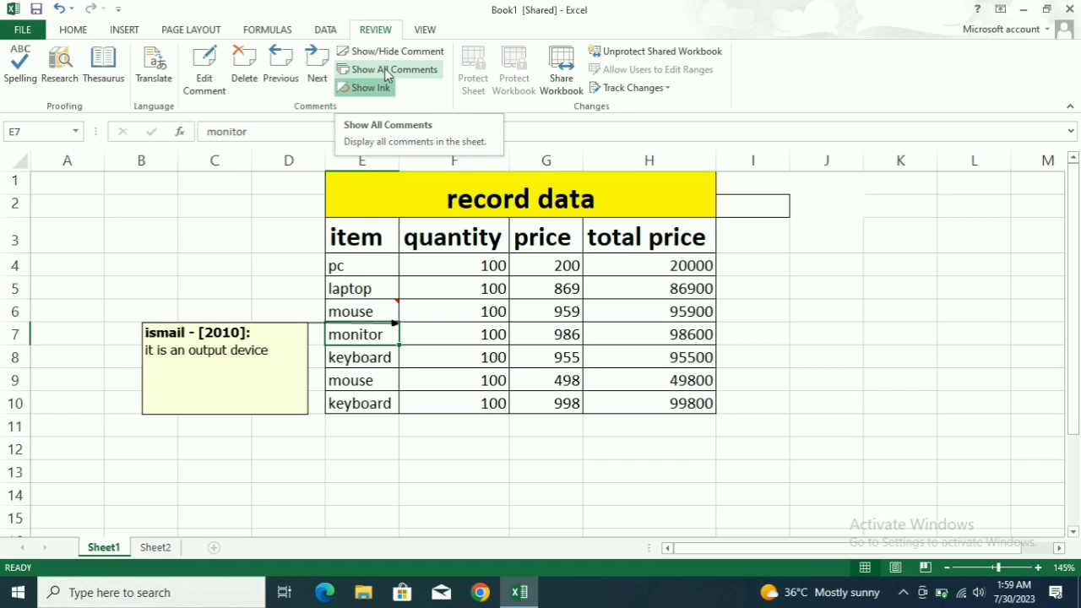
pyautogui.click(388, 74)
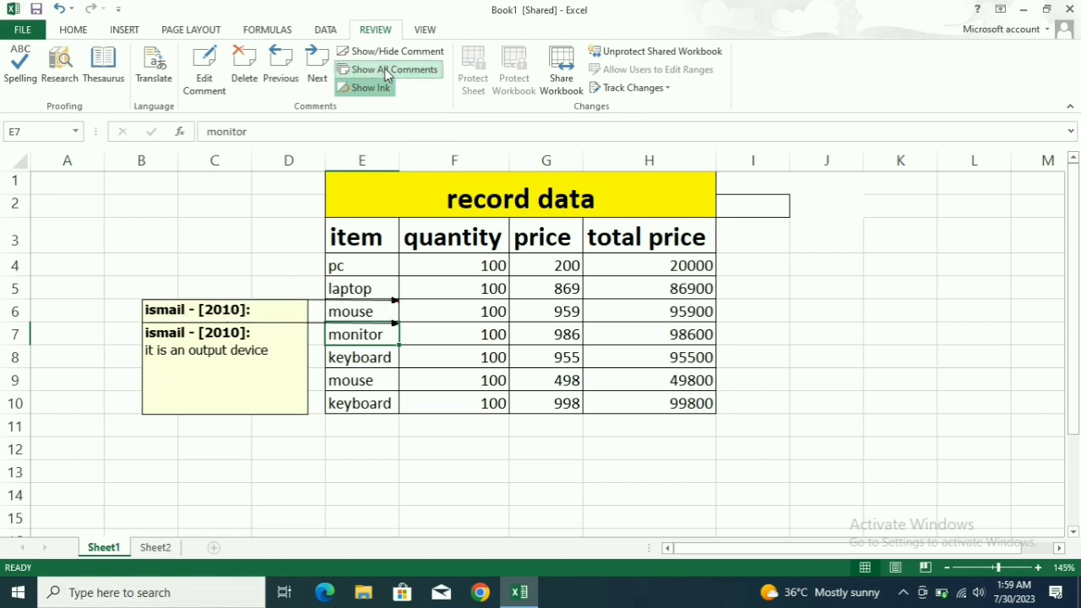
pyautogui.click(385, 73)
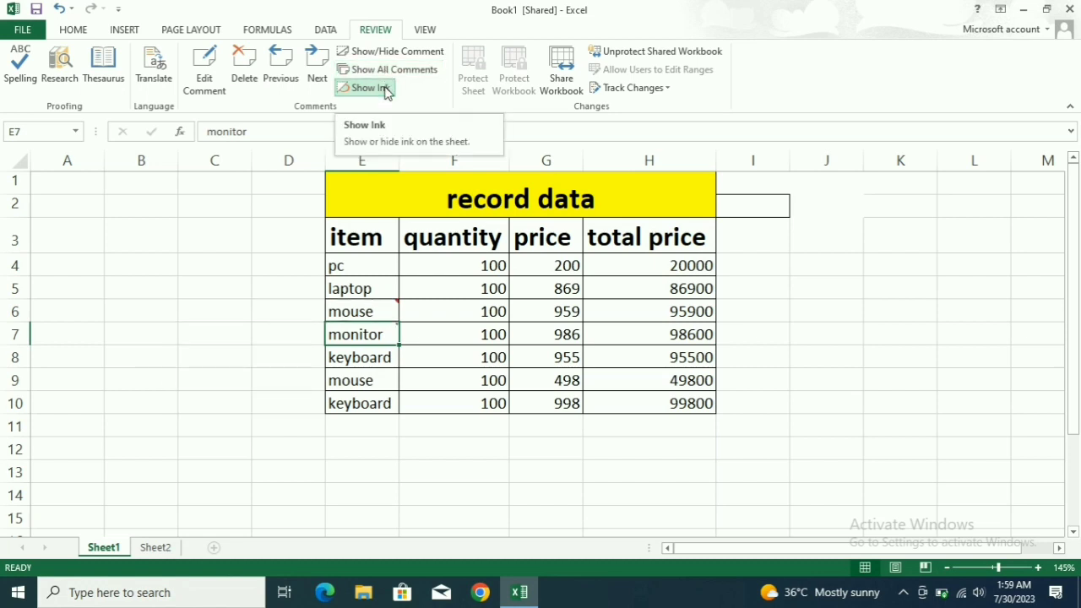
pyautogui.click(385, 88)
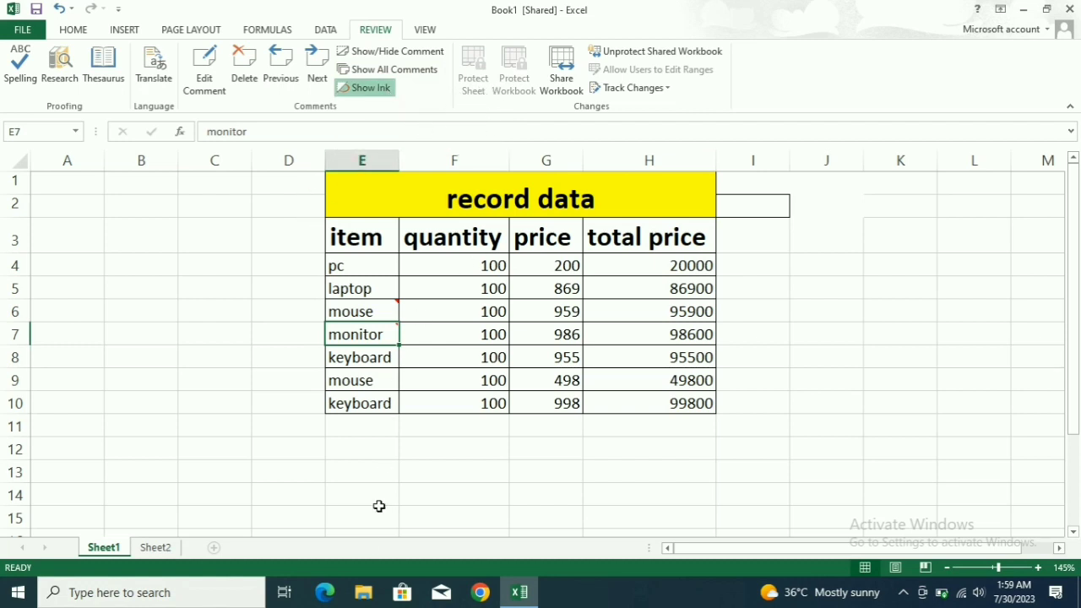
# Switch between Sheet2's item list and Sheet1's table, then go to File > New.
pyautogui.click(157, 549)
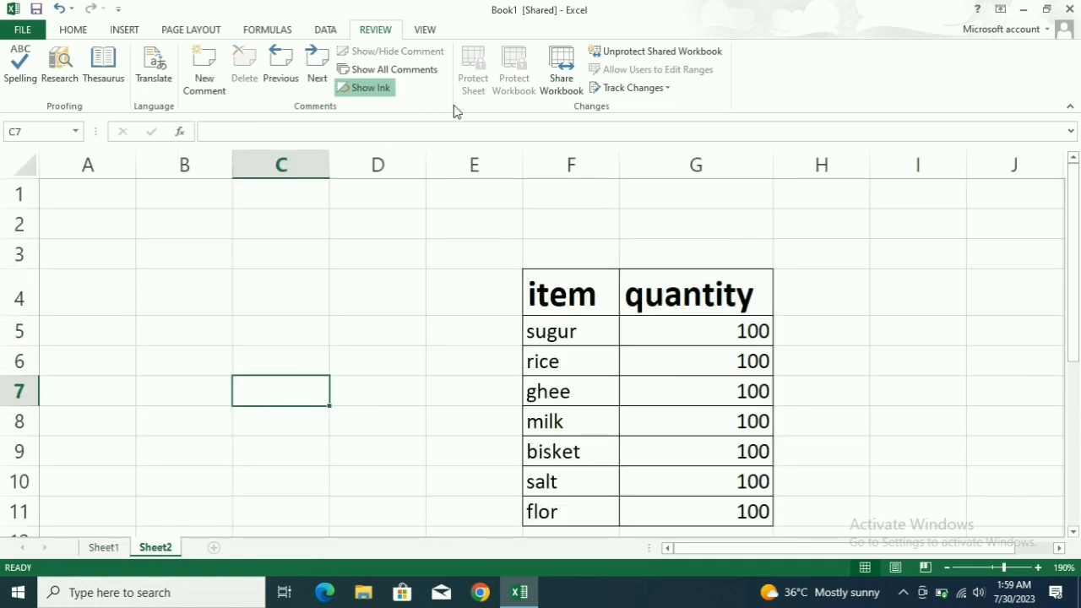
pyautogui.click(557, 357)
pyautogui.scroll(3, 550, 338)
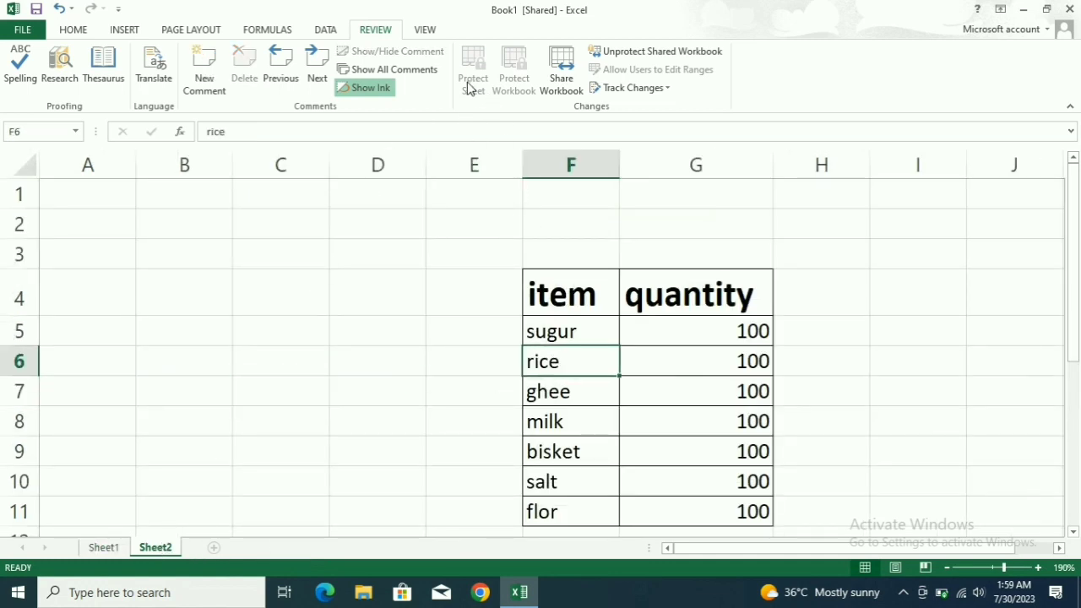
pyautogui.click(108, 547)
pyautogui.click(414, 347)
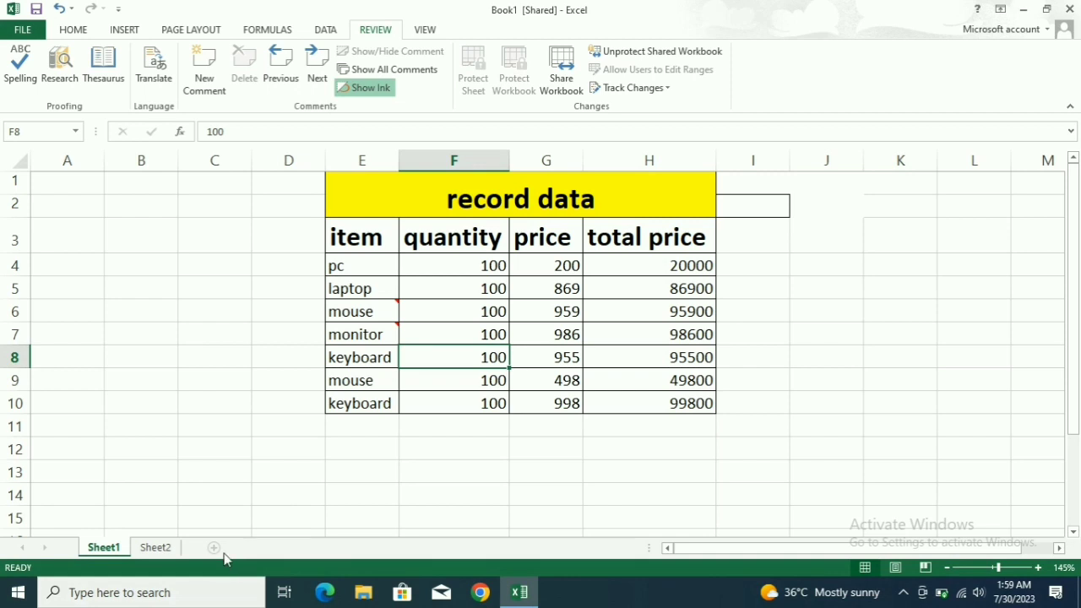
pyautogui.click(173, 551)
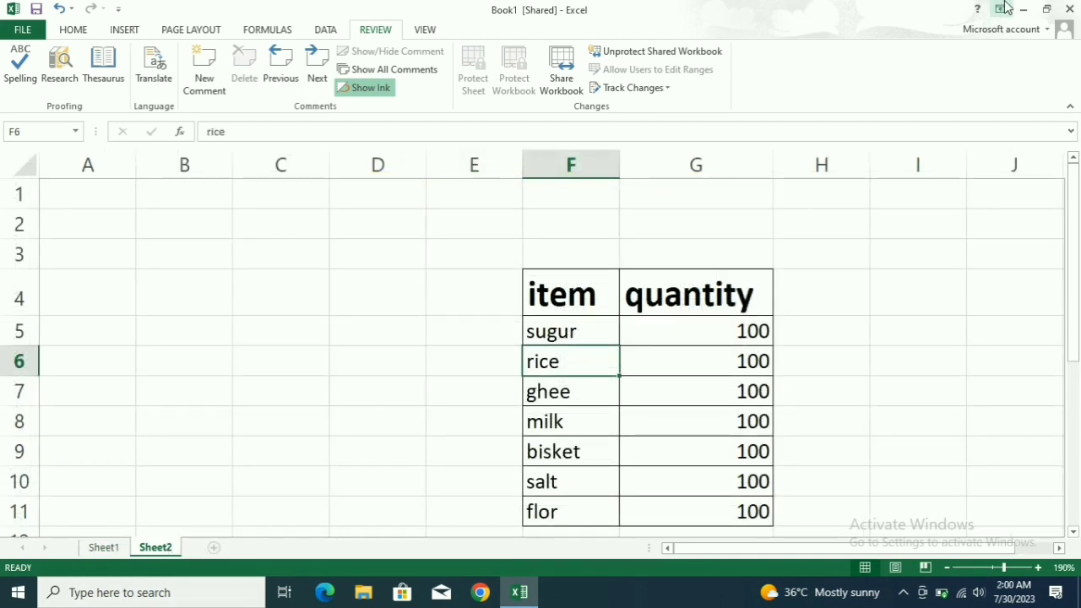
pyautogui.click(26, 30)
pyautogui.click(62, 96)
# Create a blank workbook Book2 and enter 'y' in cell A1.
pyautogui.click(252, 255)
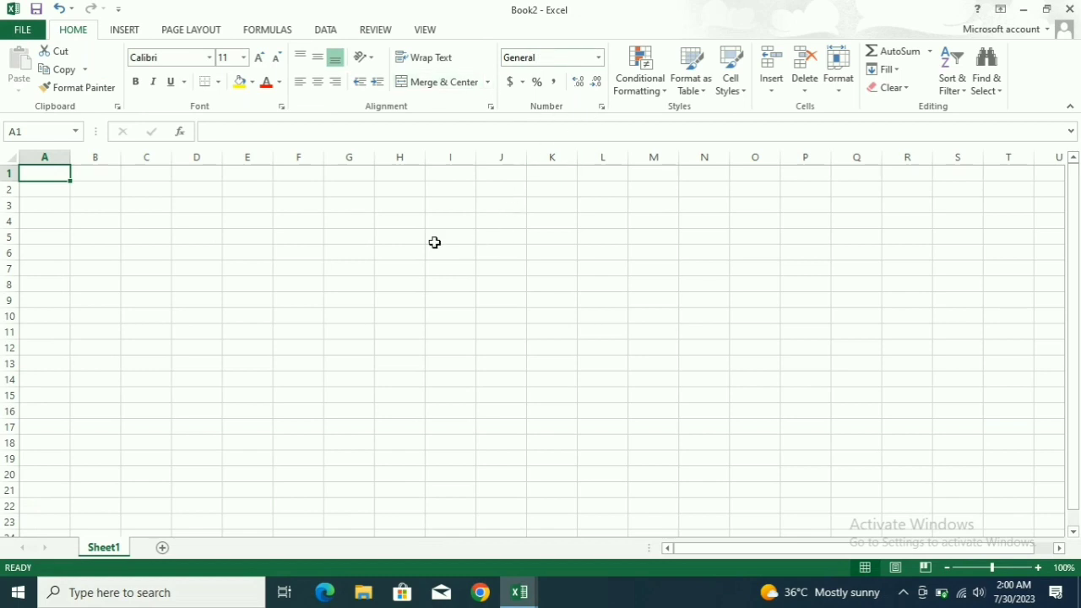
pyautogui.write('y')
pyautogui.click(318, 269)
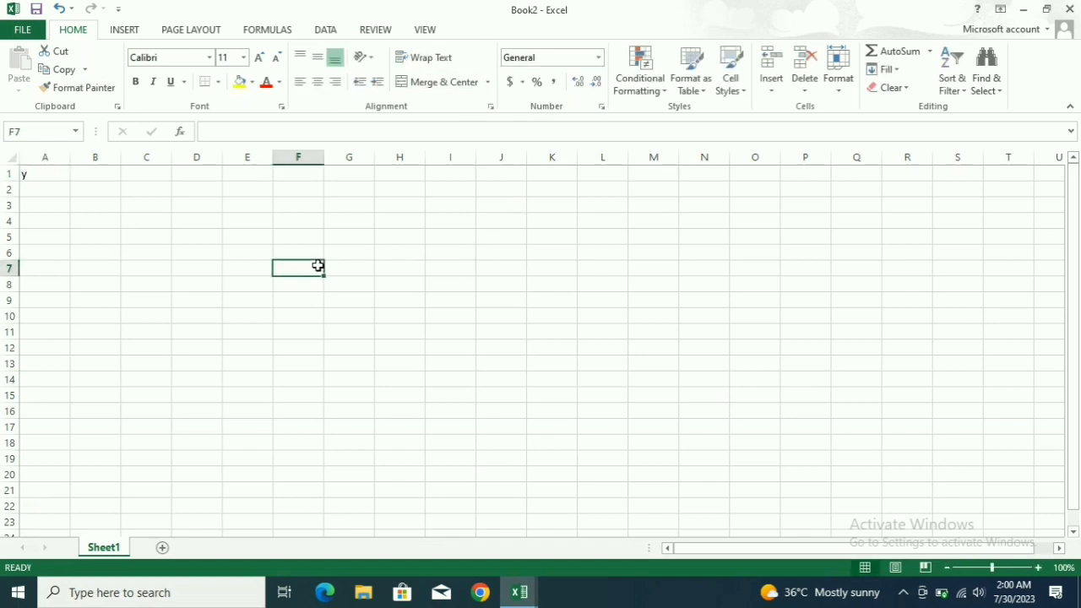
pyautogui.click(375, 30)
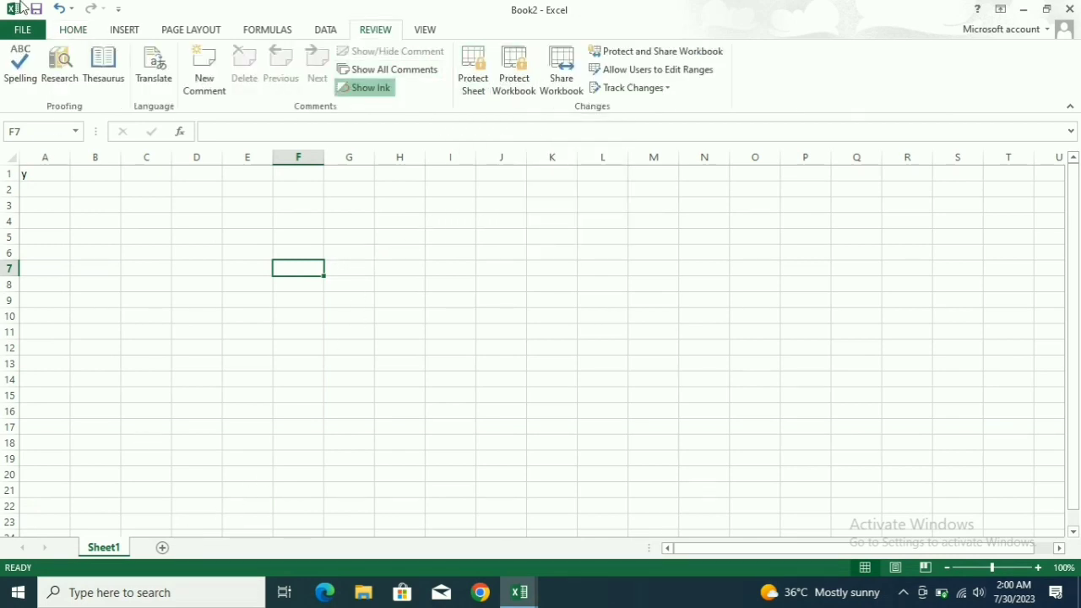
# Reopen the recent shared workbook Book1 from File > Open.
pyautogui.click(25, 29)
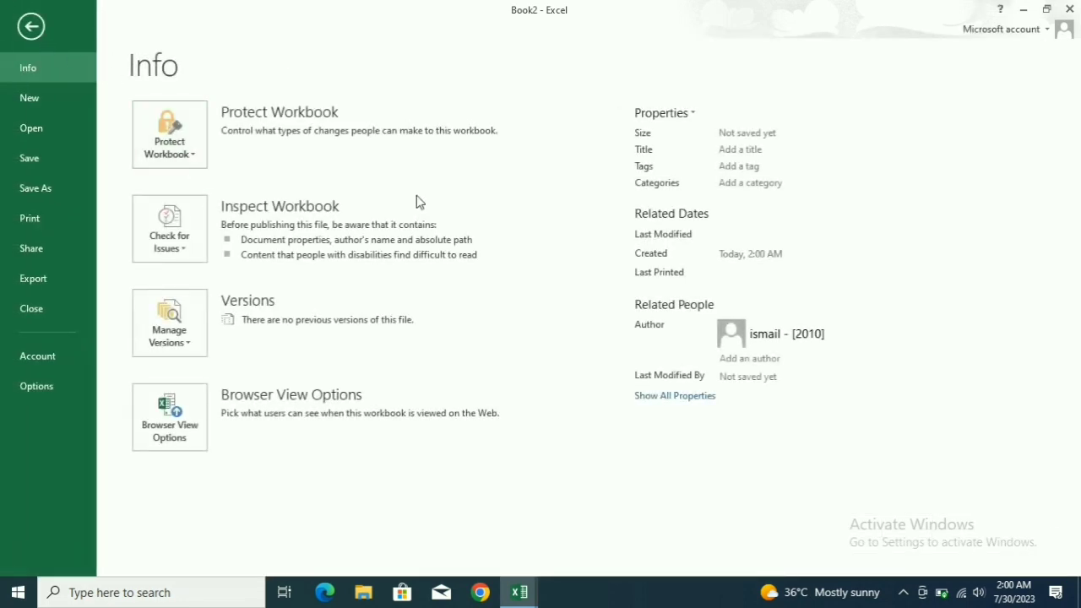
pyautogui.click(33, 140)
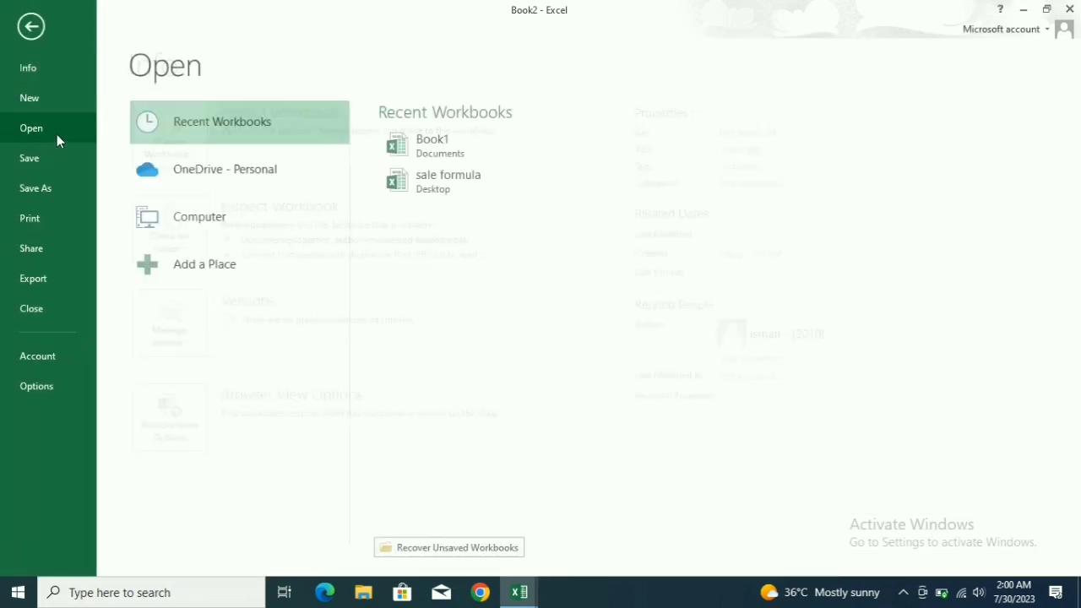
pyautogui.click(458, 162)
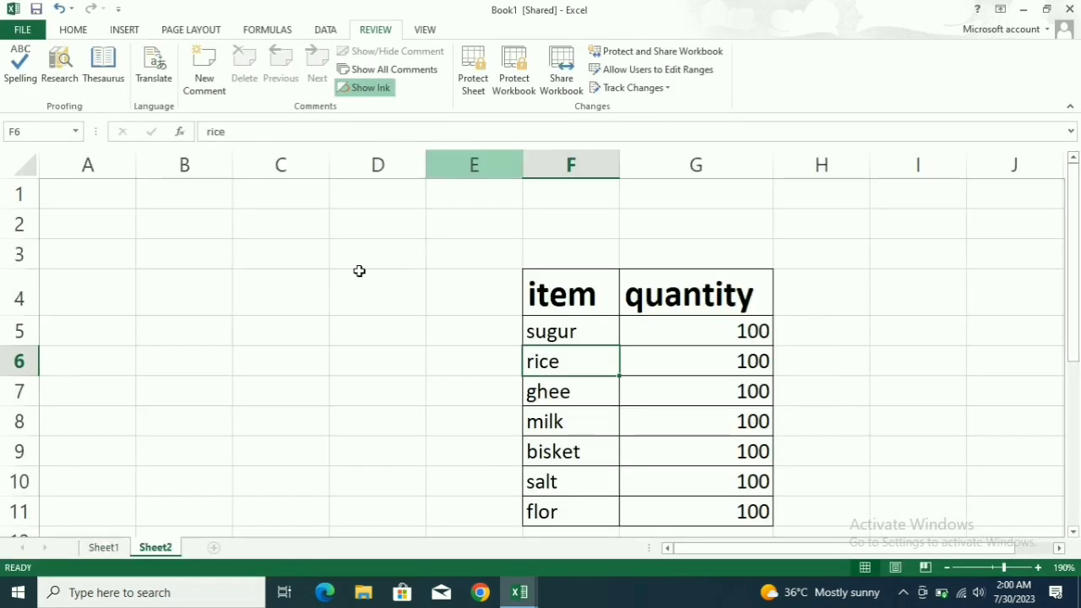
# Copy Book1's item/quantity table F4:G11.
pyautogui.click(585, 294)
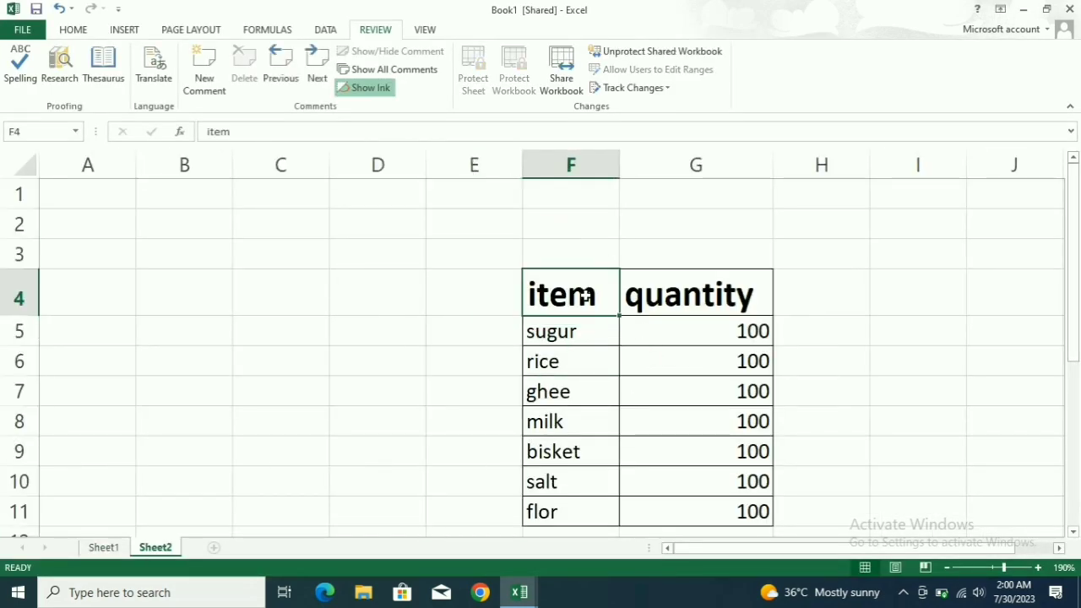
pyautogui.click(501, 292)
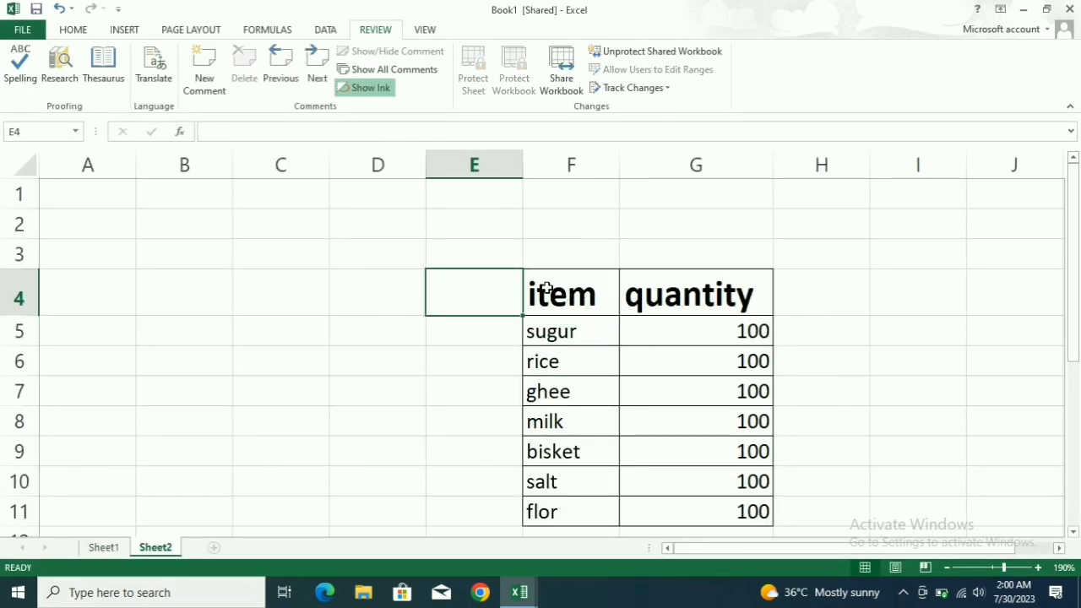
pyautogui.moveTo(547, 288); pyautogui.dragTo(728, 509)
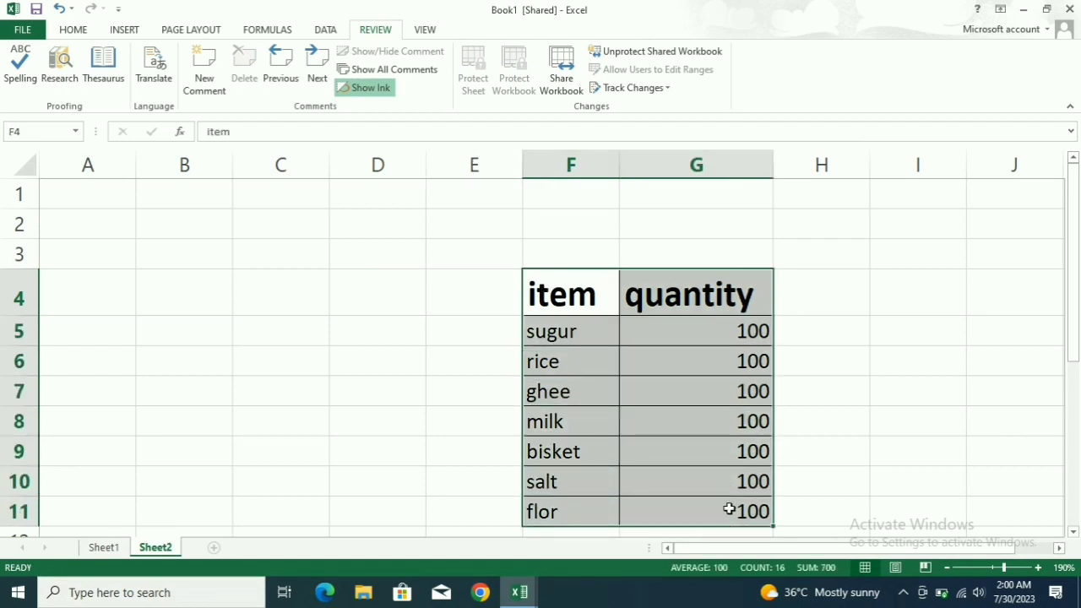
pyautogui.hotkey('ctrl', 'c')
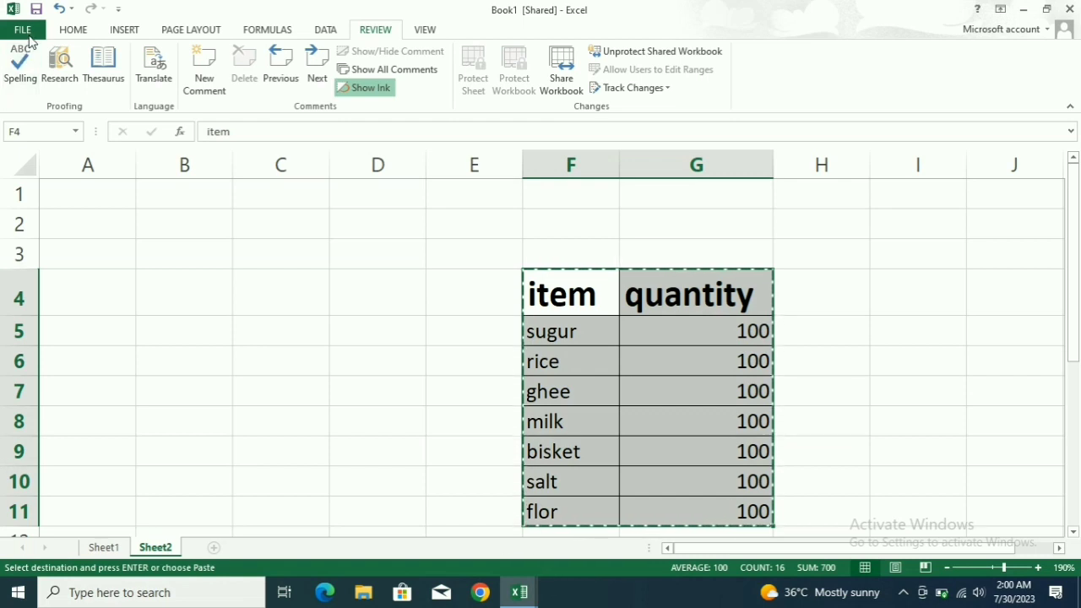
# Create a new blank workbook Book3 and paste the table at A1.
pyautogui.click(22, 30)
pyautogui.click(33, 99)
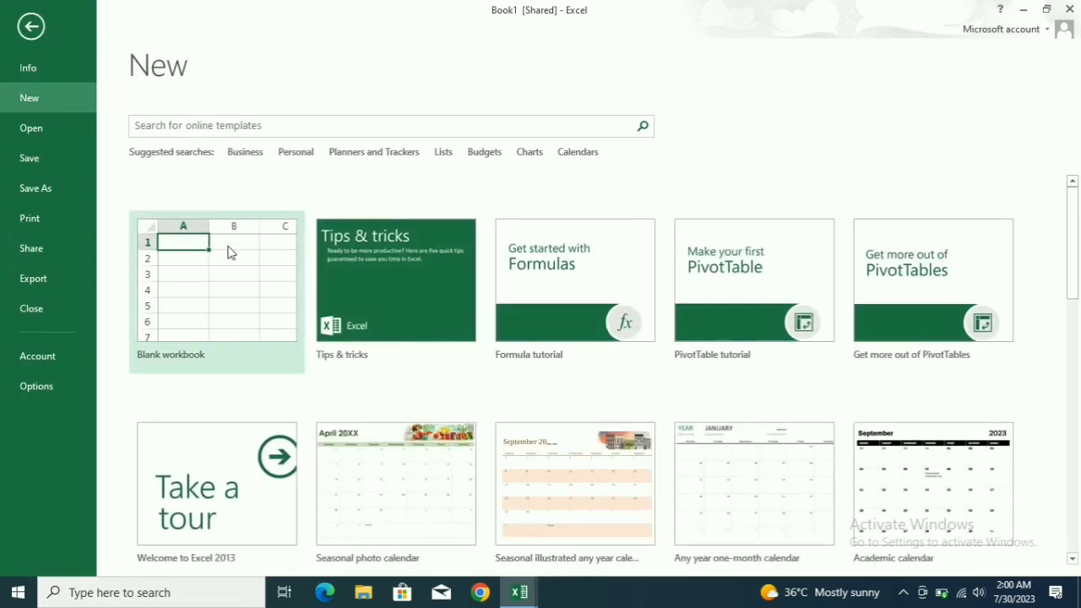
pyautogui.click(229, 260)
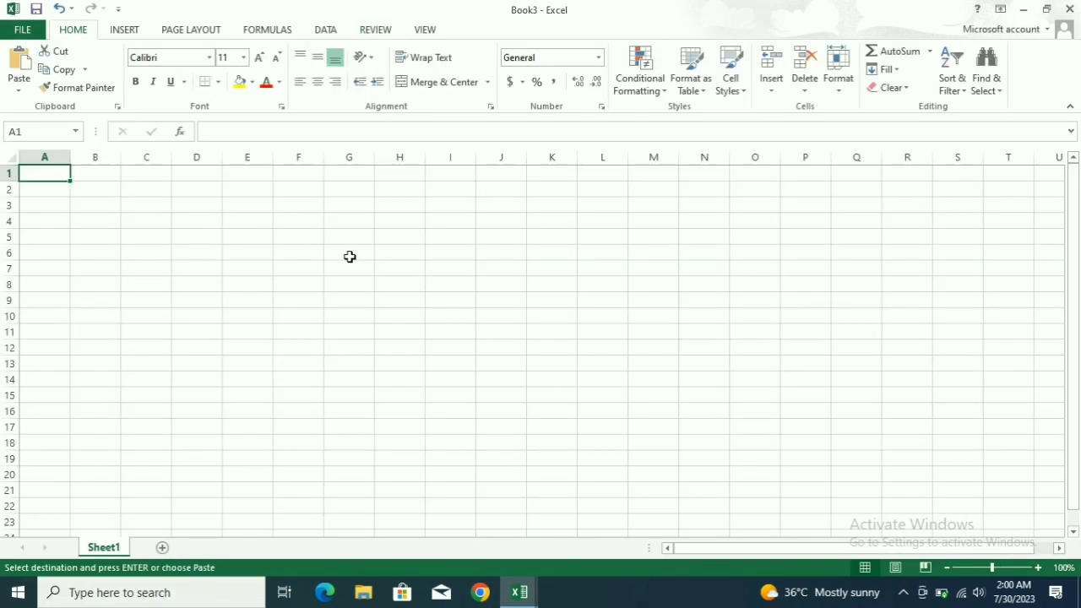
pyautogui.hotkey('ctrl', 'v')
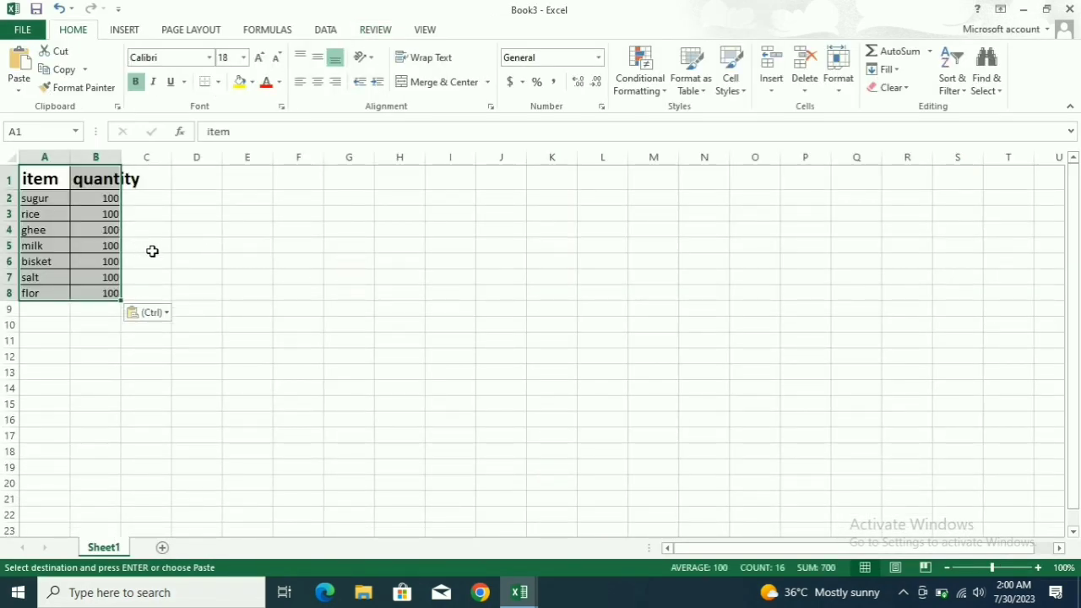
pyautogui.click(373, 259)
# Paste a second copy at H4 and widen column I to fit the quantities.
pyautogui.moveTo(384, 231); pyautogui.dragTo(447, 396)
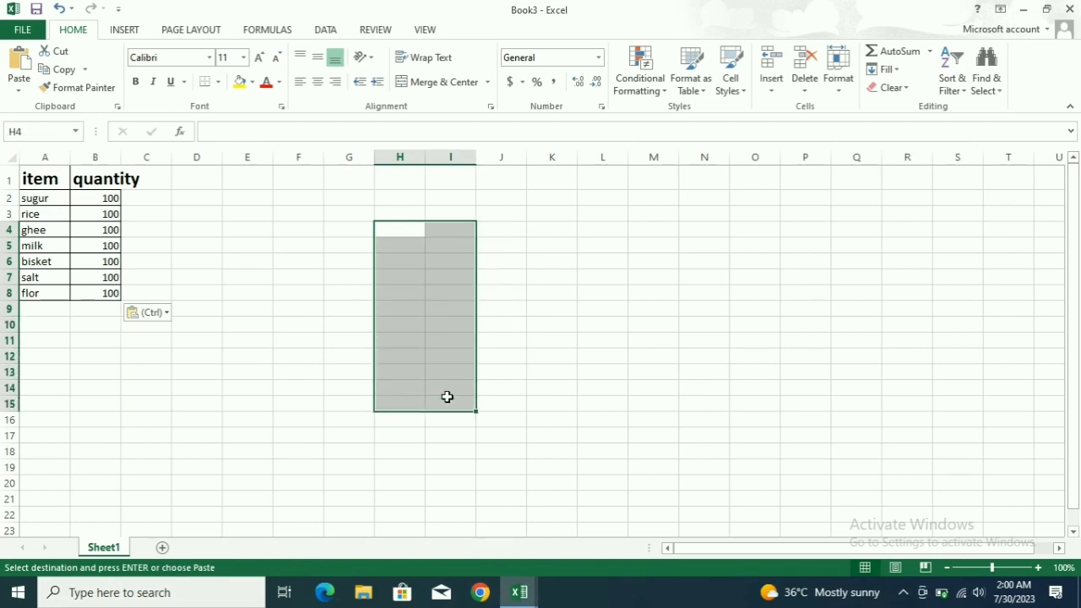
pyautogui.hotkey('ctrl', 'v')
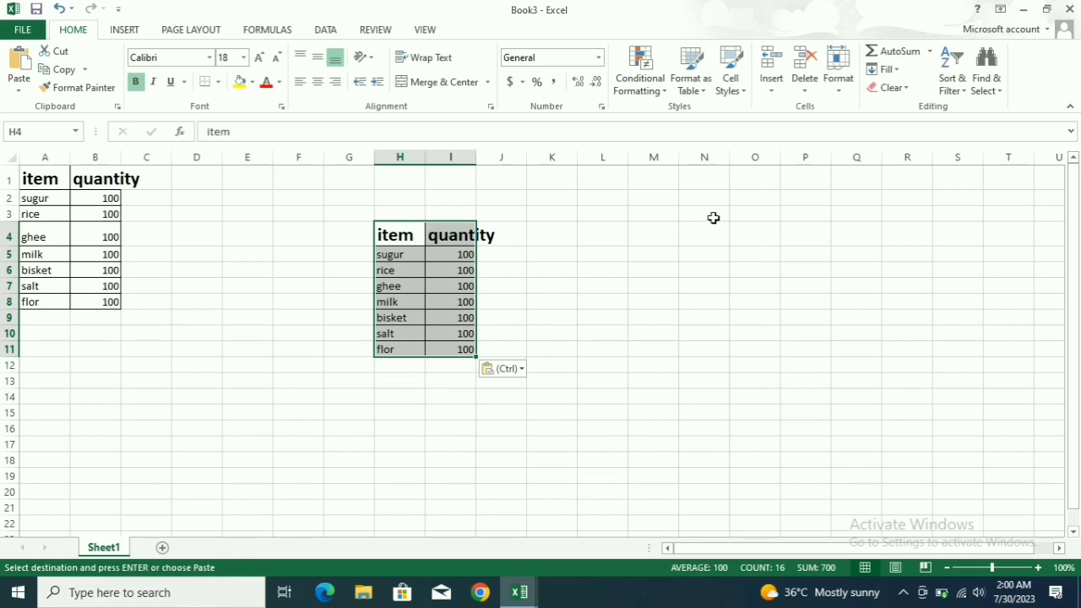
pyautogui.click(713, 218)
pyautogui.moveTo(474, 152); pyautogui.dragTo(500, 153)
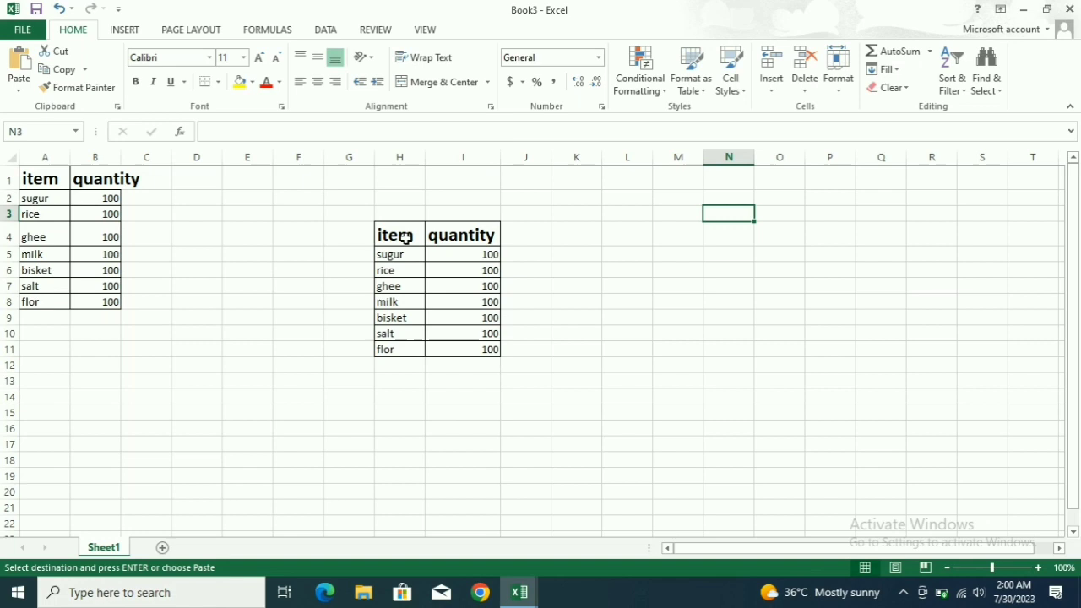
pyautogui.scroll(4, 377, 226)
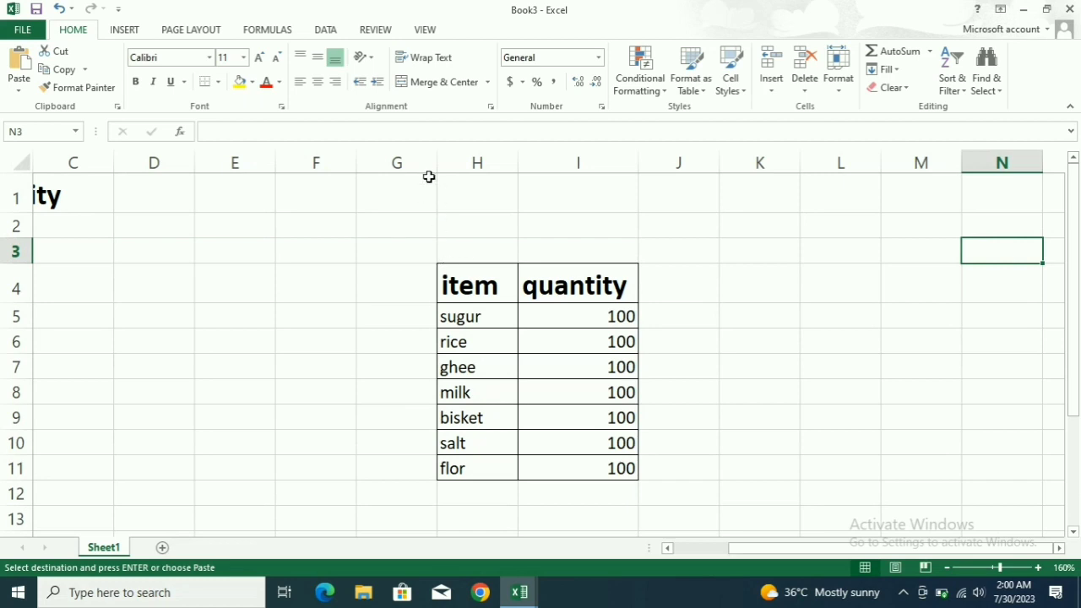
# Protect Sheet1 of Book3 with a password, re-entering it to confirm.
pyautogui.click(384, 30)
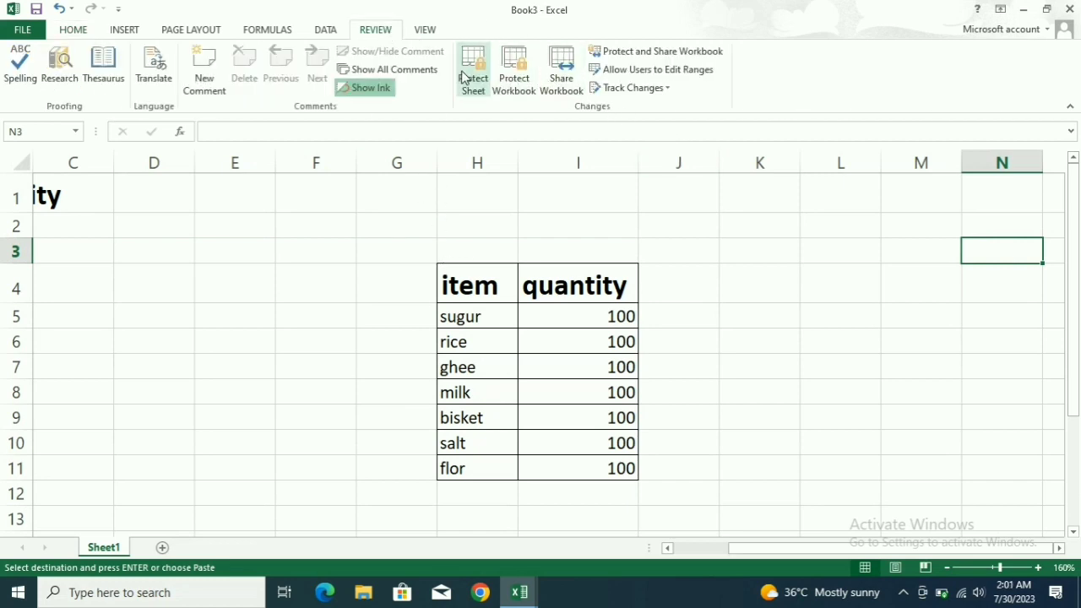
pyautogui.click(464, 76)
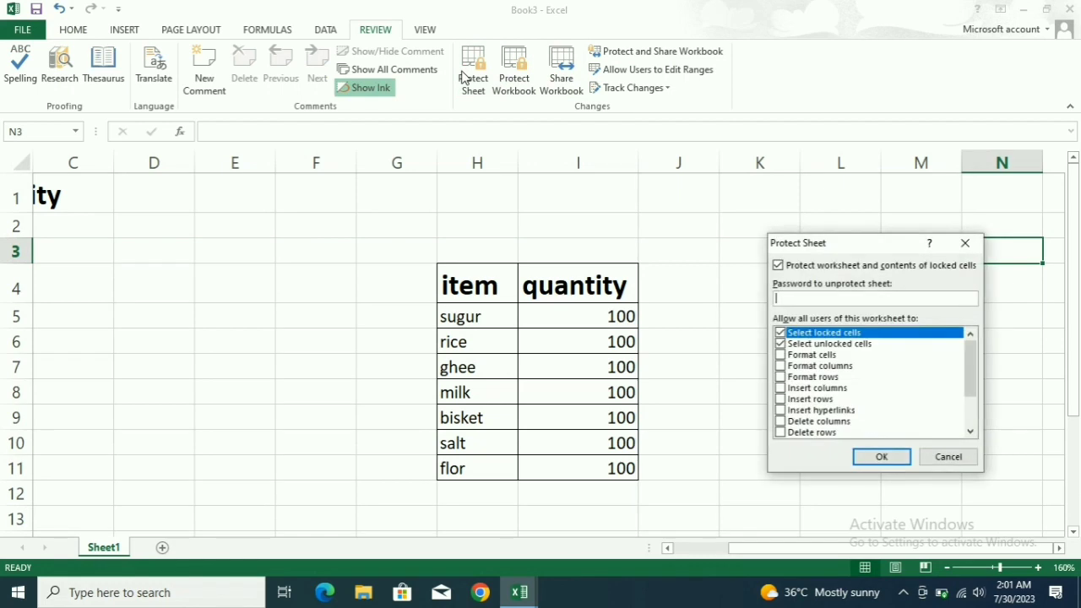
pyautogui.click(858, 297)
pyautogui.write('123')
pyautogui.click(883, 458)
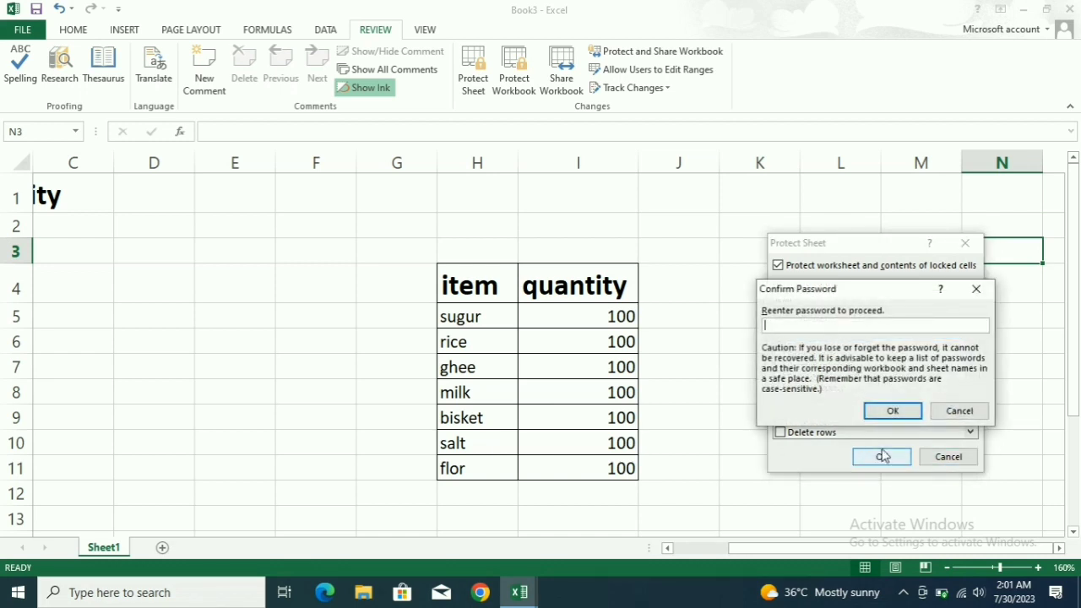
pyautogui.write('123')
pyautogui.click(881, 412)
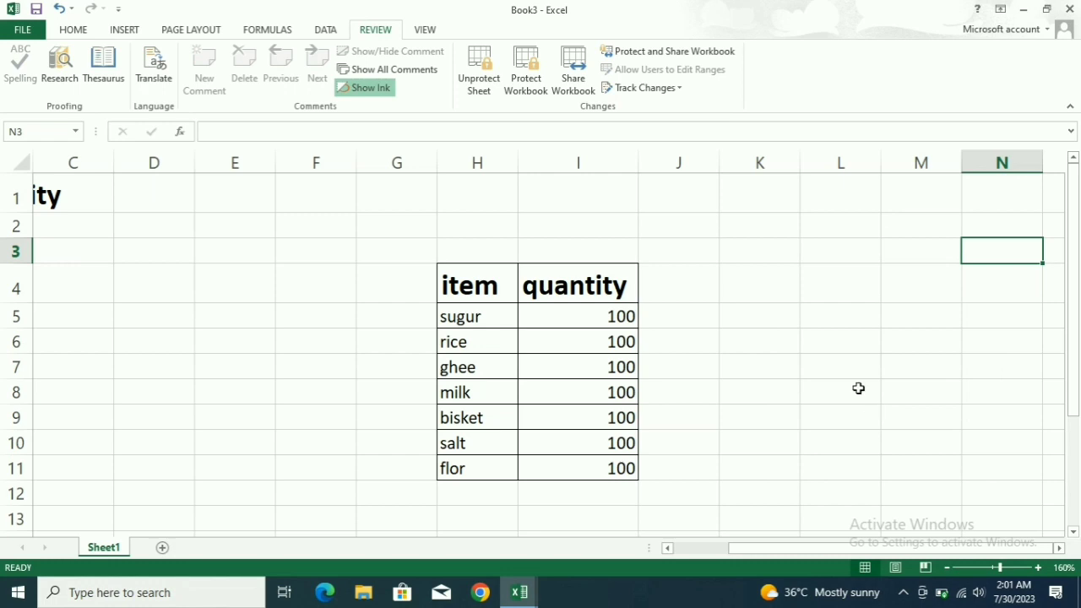
pyautogui.click(619, 271)
pyautogui.press('Delete')
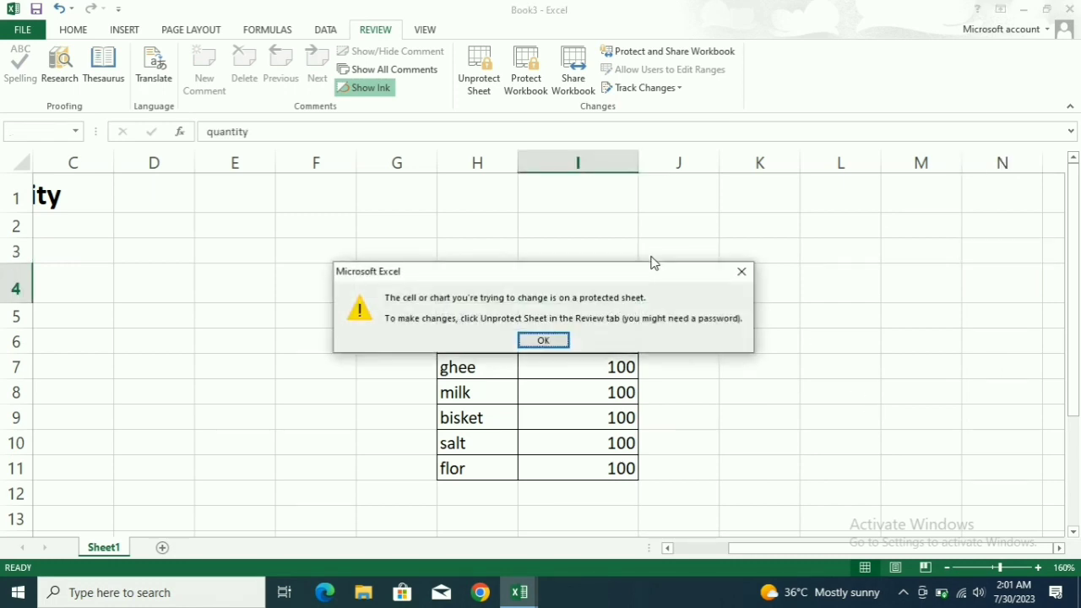
pyautogui.click(547, 338)
pyautogui.doubleClick(743, 260)
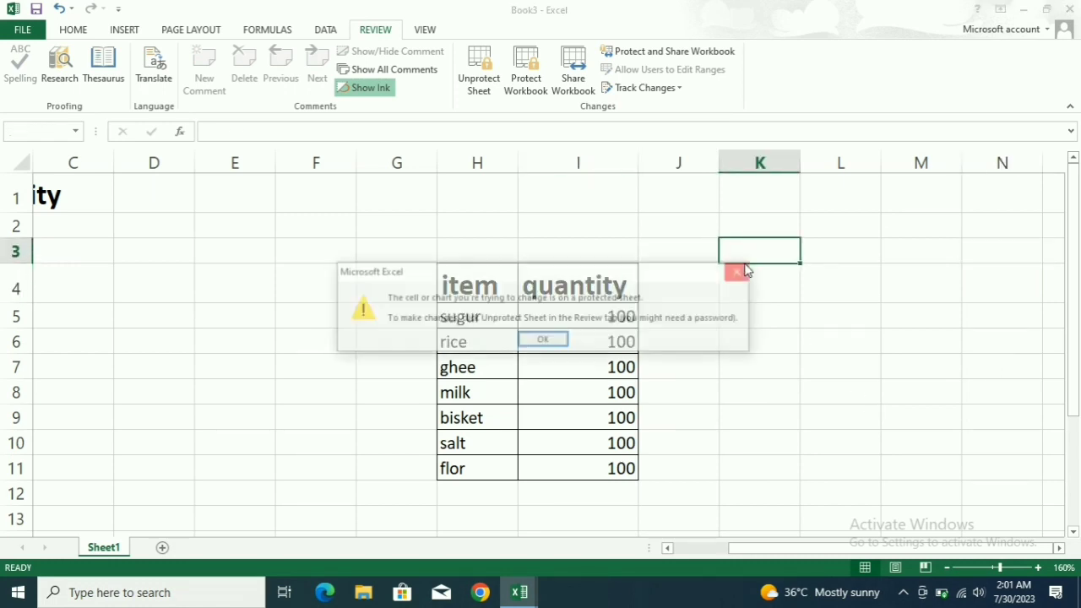
pyautogui.click(548, 339)
pyautogui.doubleClick(563, 233)
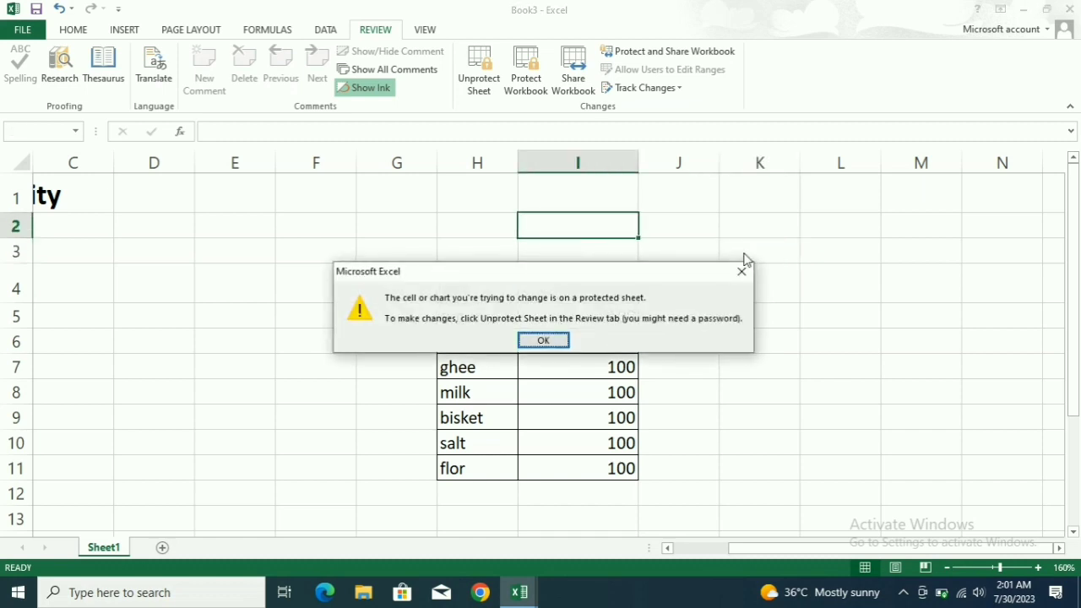
pyautogui.click(742, 270)
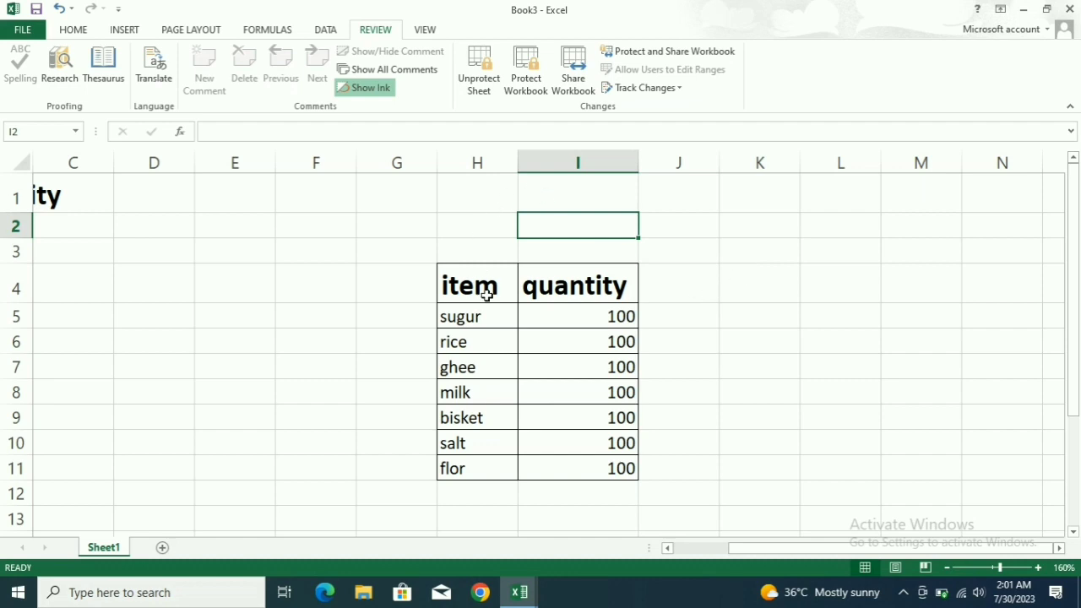
pyautogui.click(425, 206)
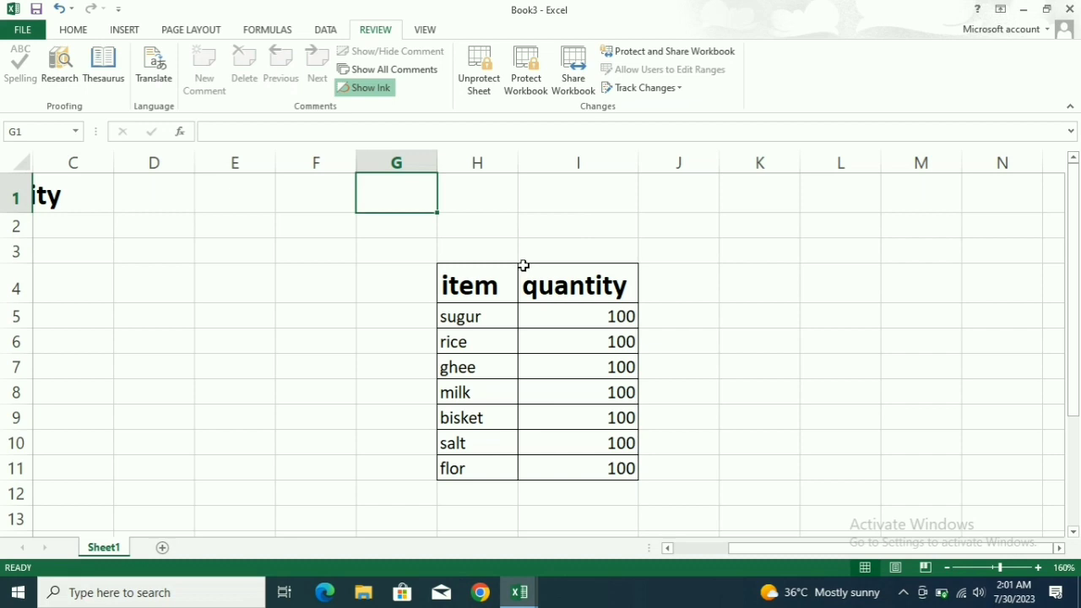
# Unprotect Sheet1 by entering the sheet password.
pyautogui.click(479, 93)
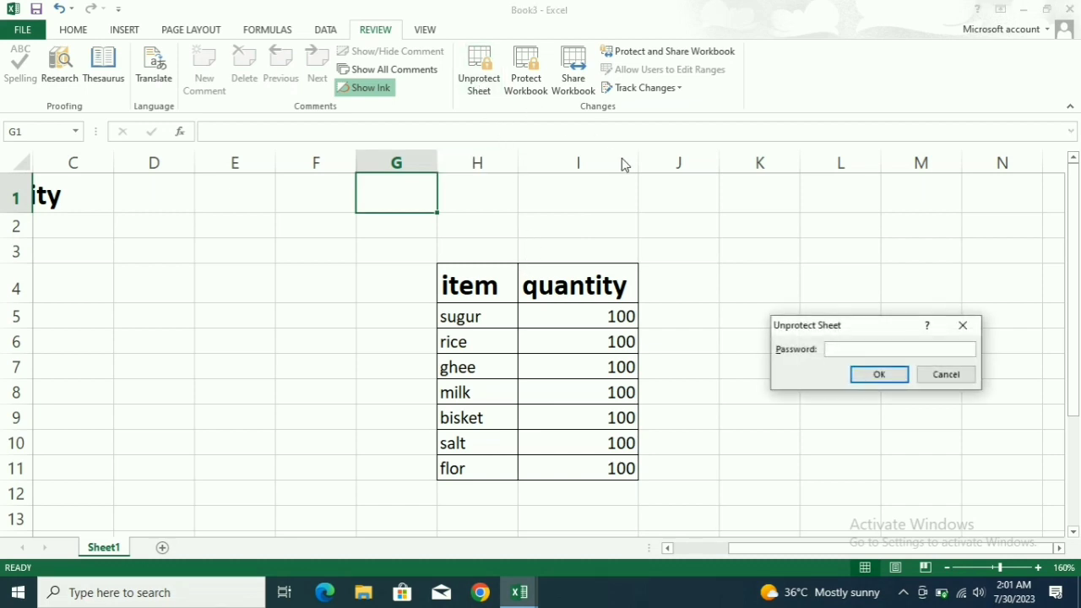
pyautogui.write('123')
pyautogui.click(878, 374)
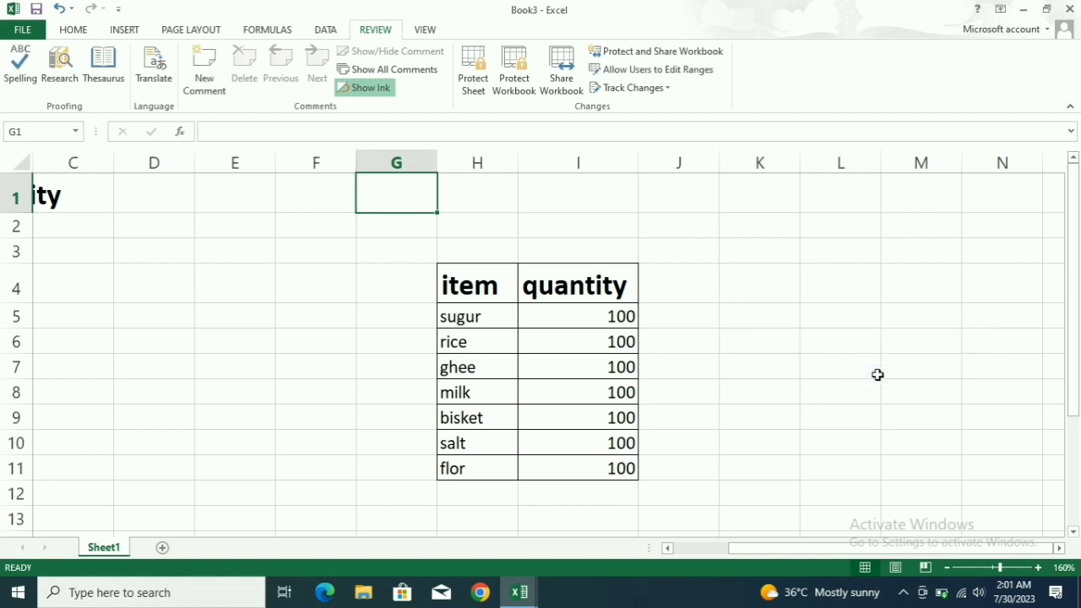
# Test editing by typing HYUYT into J4, then delete it.
pyautogui.click(687, 289)
pyautogui.write('HYUYT')
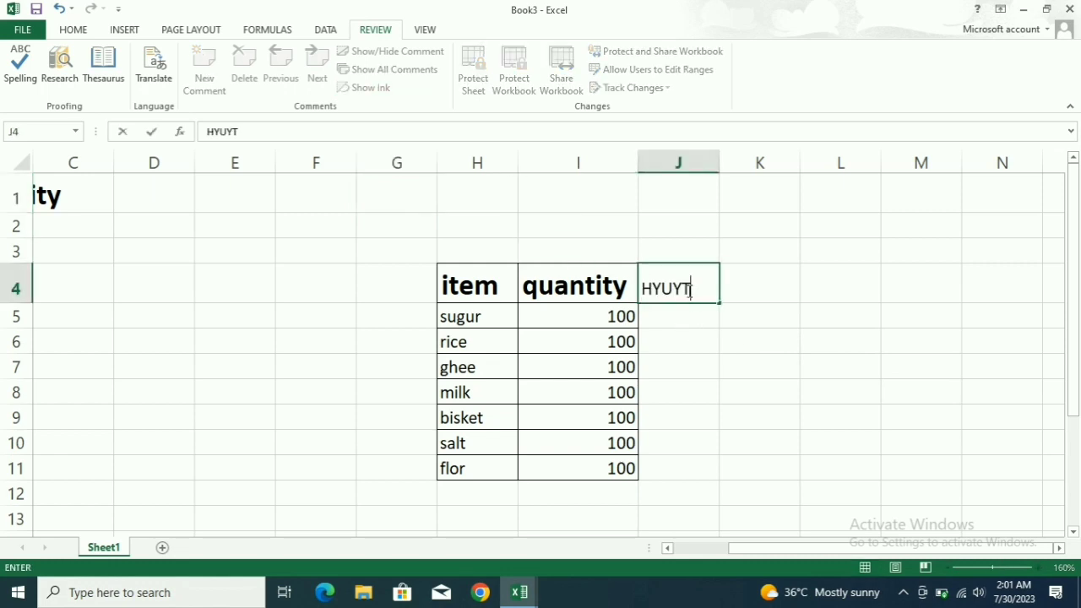
pyautogui.press('BackSpace')
pyautogui.press('BackSpace')
pyautogui.press('BackSpace')
pyautogui.press('BackSpace')
pyautogui.press('BackSpace')
pyautogui.click(692, 390)
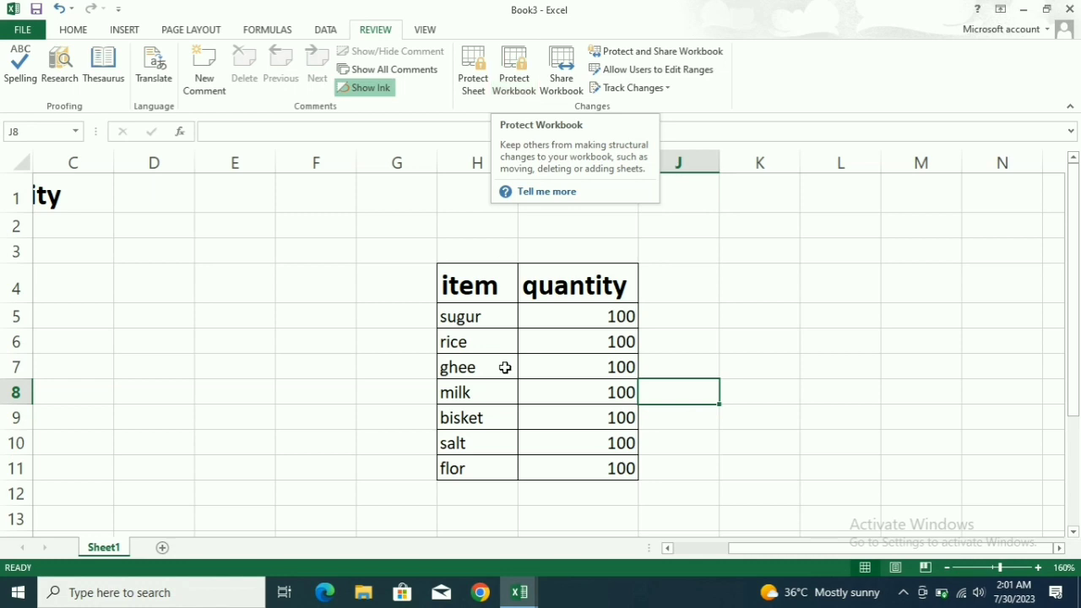
# Add blank sheets Sheet2 and Sheet3, then return to Sheet1.
pyautogui.click(159, 549)
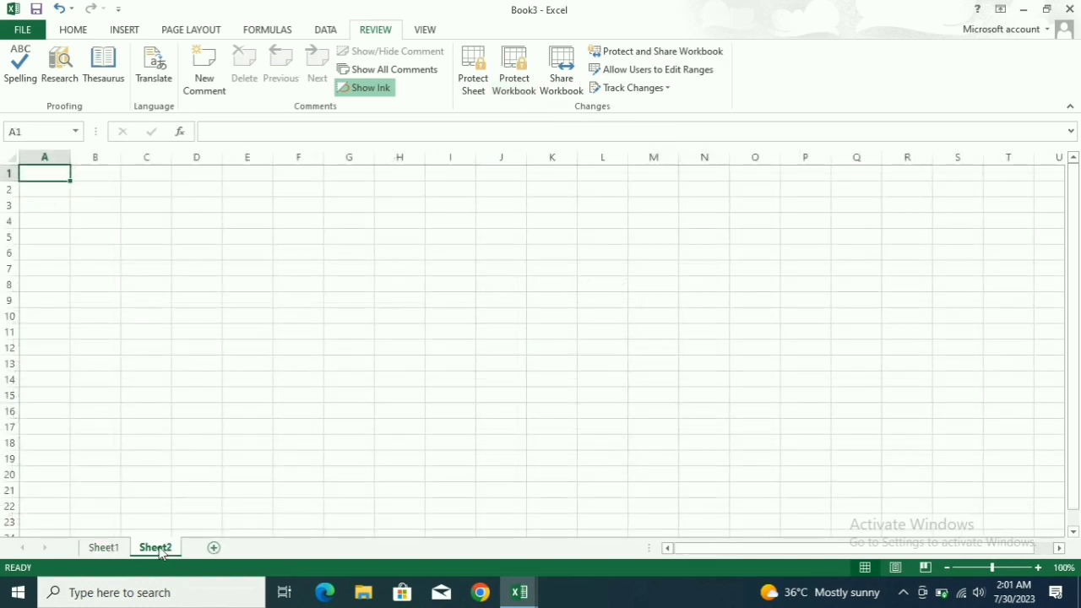
pyautogui.click(213, 549)
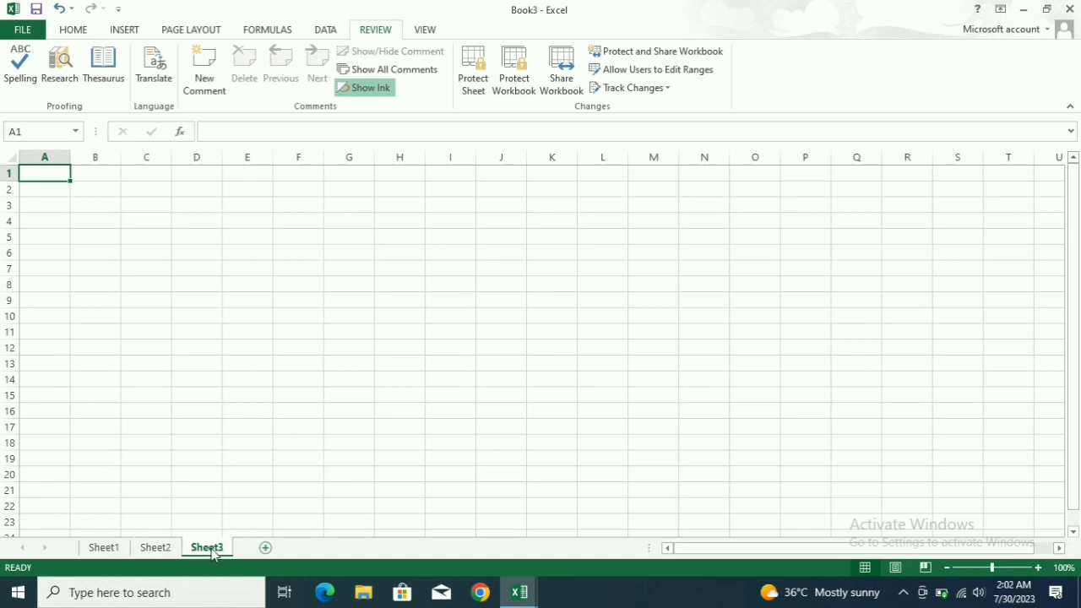
pyautogui.click(102, 548)
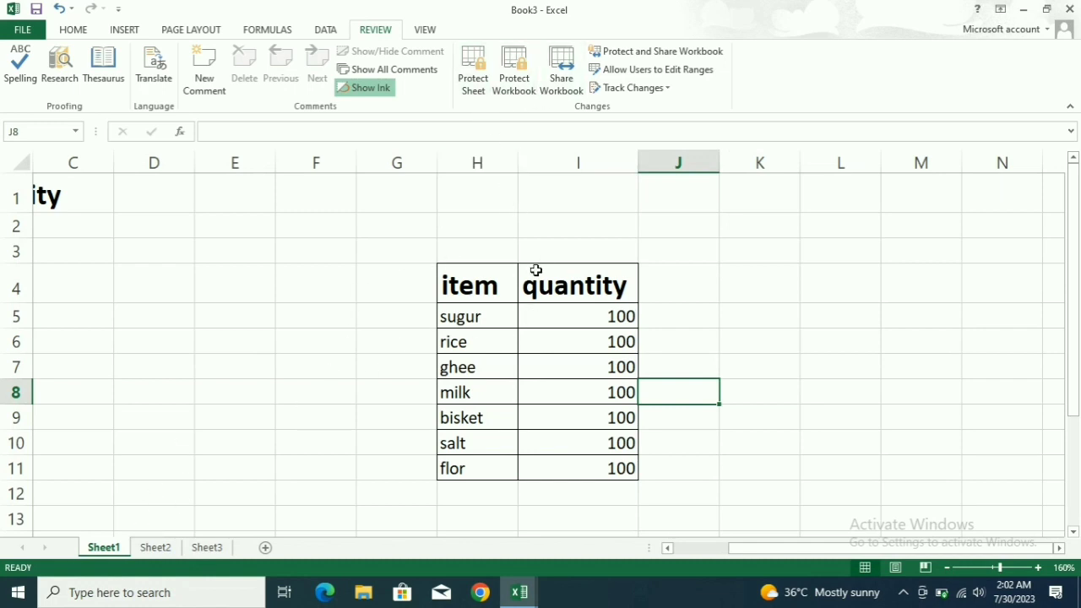
# Look through Sheet2 and Sheet3, ending back on Sheet1's item table.
pyautogui.click(155, 554)
pyautogui.click(204, 548)
pyautogui.click(156, 548)
pyautogui.click(104, 548)
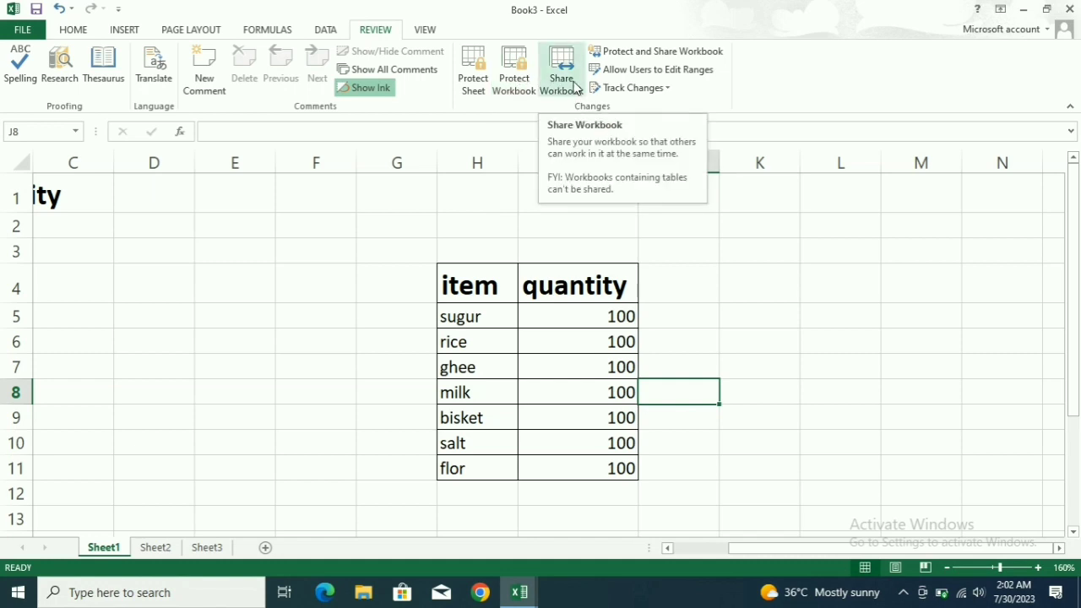
# Glance at Share Workbook, then bring up the Protect Shared Workbook dialog.
pyautogui.click(574, 87)
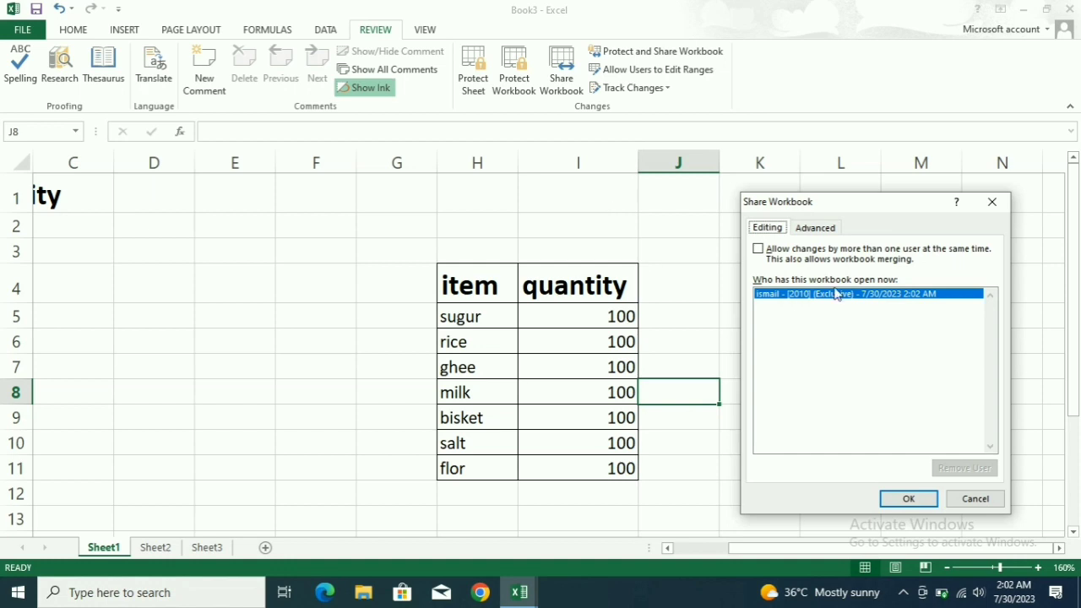
pyautogui.click(992, 201)
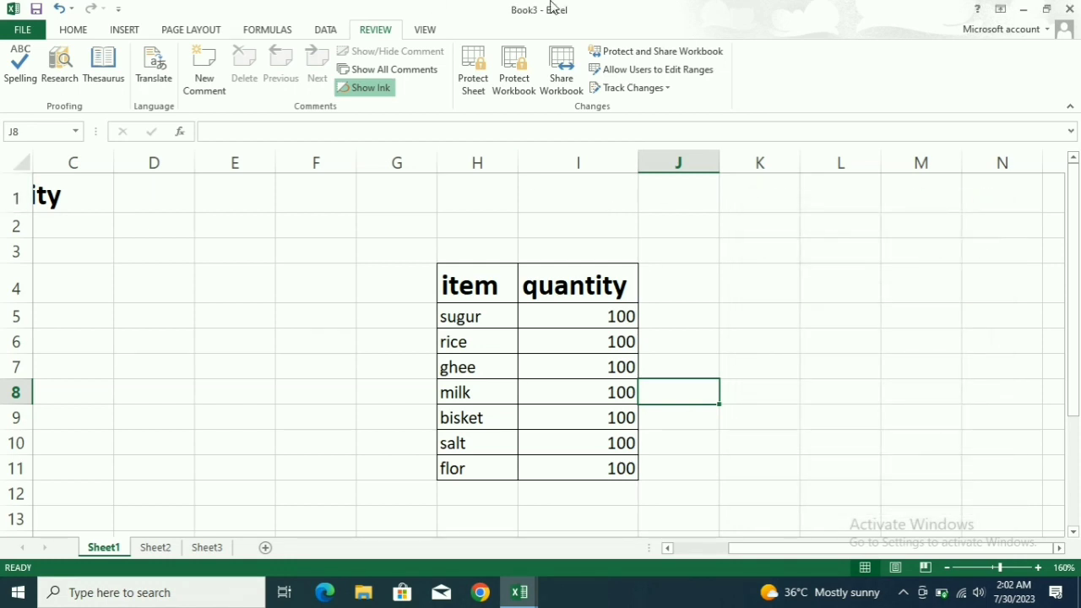
pyautogui.click(659, 53)
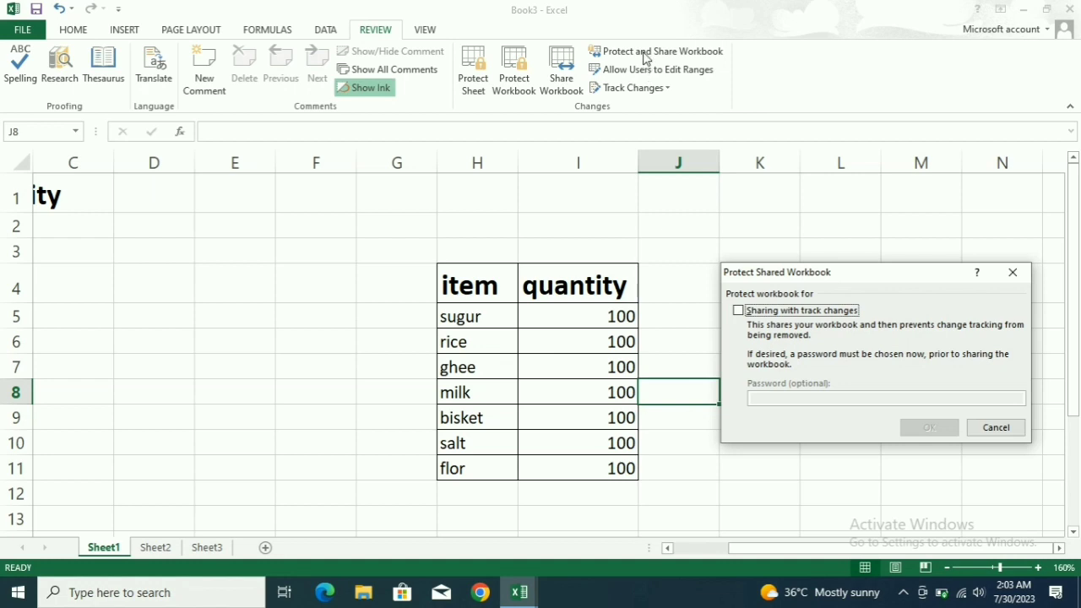
# Dismiss the Protect Shared Workbook dialog without enabling sharing.
pyautogui.click(1012, 272)
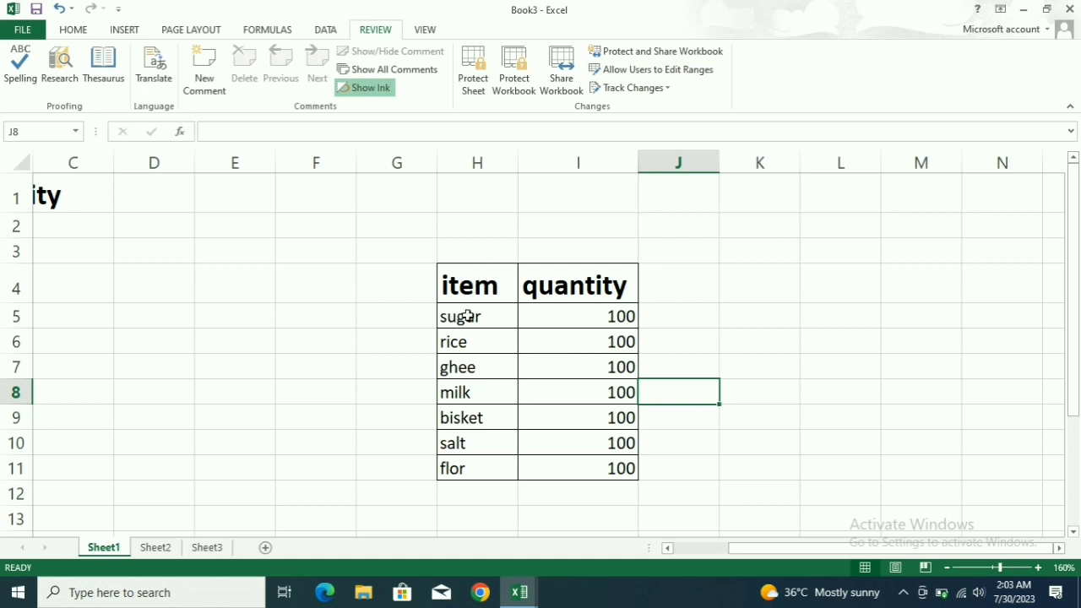
# With H4:I11 selected, enable 'Track changes while editing' in Highlight Changes.
pyautogui.moveTo(450, 293); pyautogui.dragTo(599, 464)
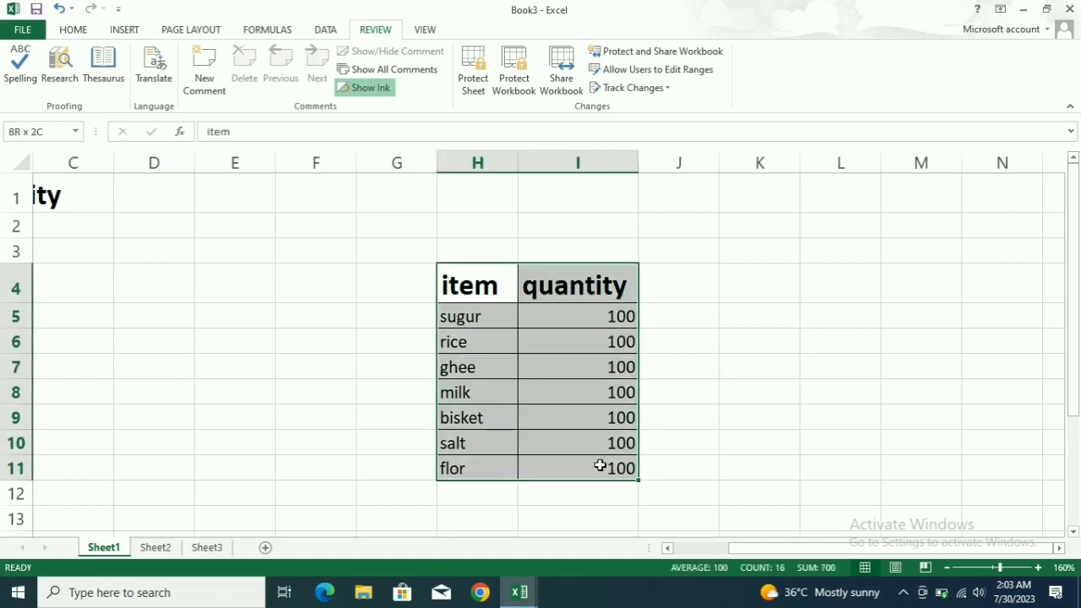
pyautogui.click(666, 89)
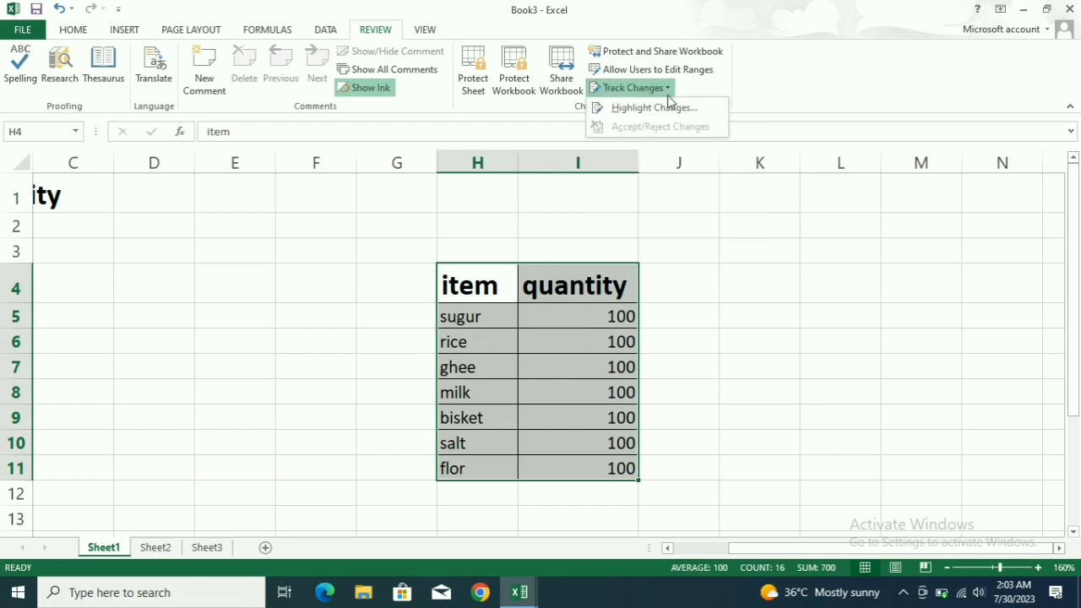
pyautogui.click(670, 109)
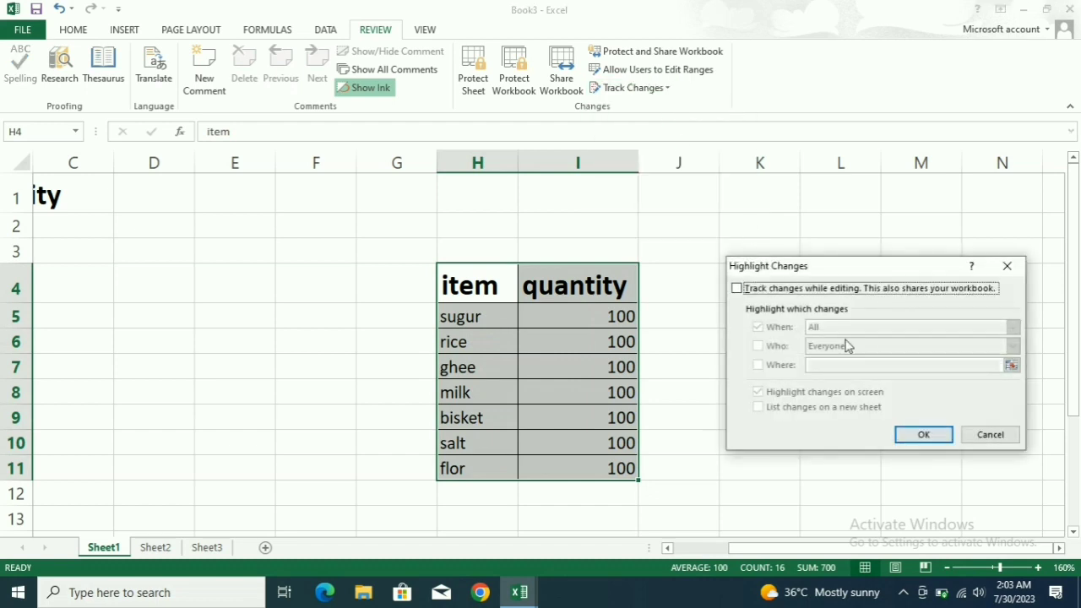
pyautogui.click(926, 434)
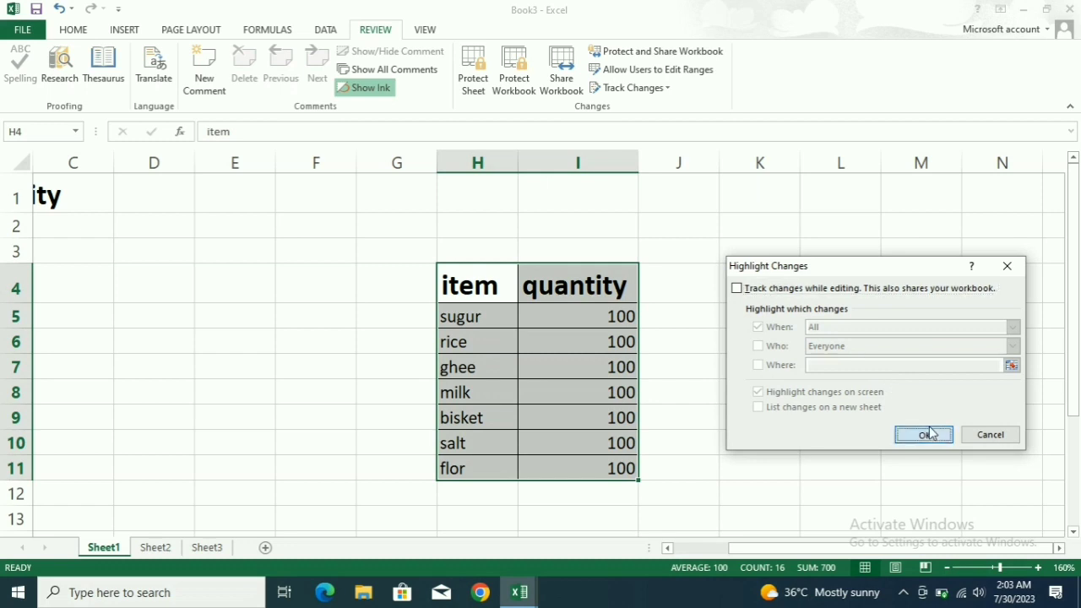
pyautogui.click(637, 88)
pyautogui.click(641, 111)
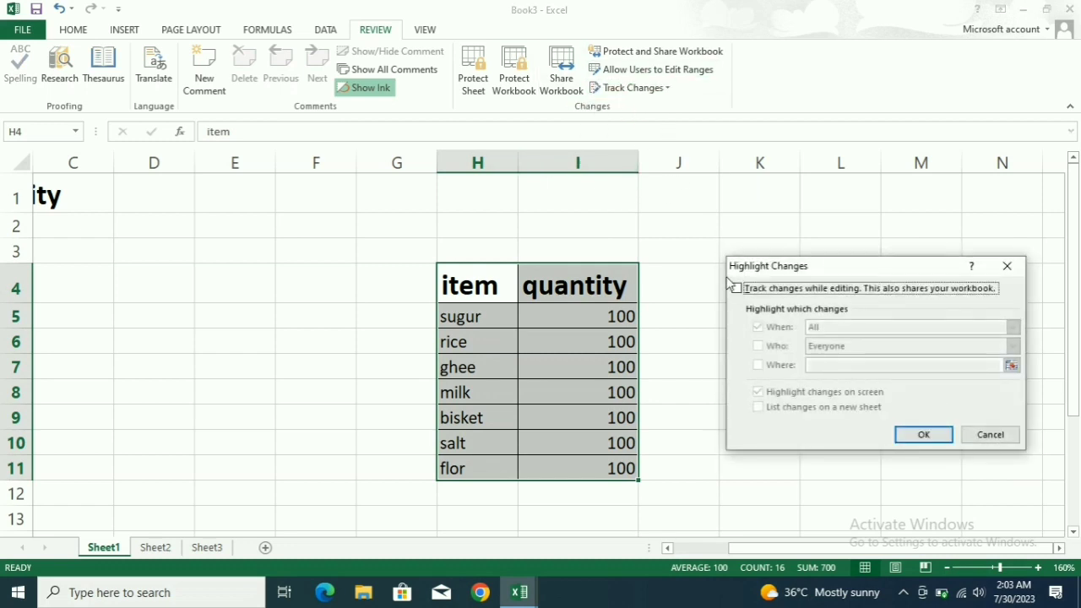
pyautogui.click(735, 288)
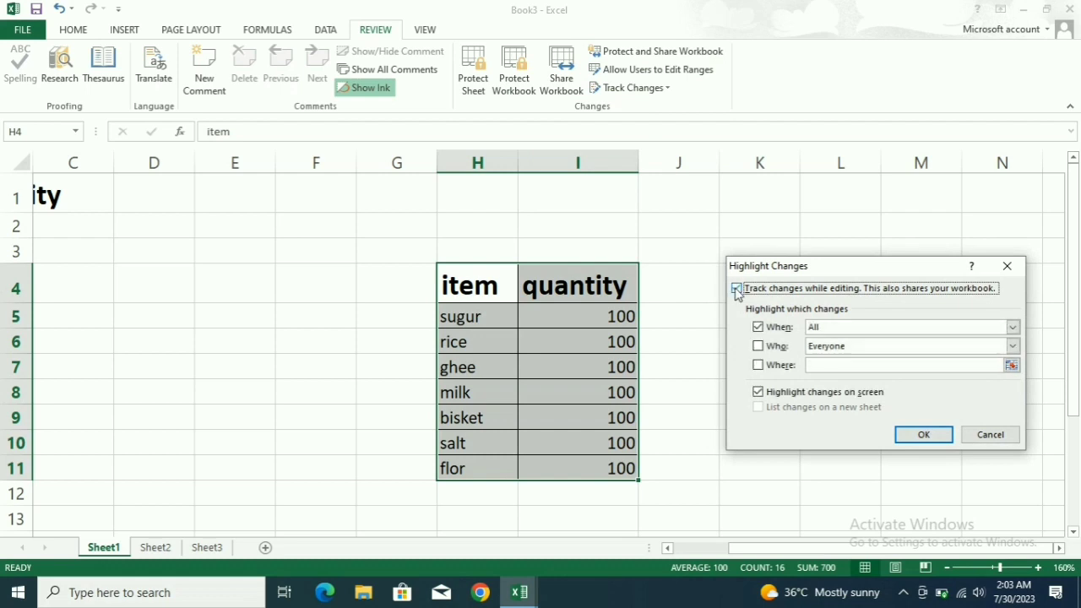
pyautogui.click(929, 437)
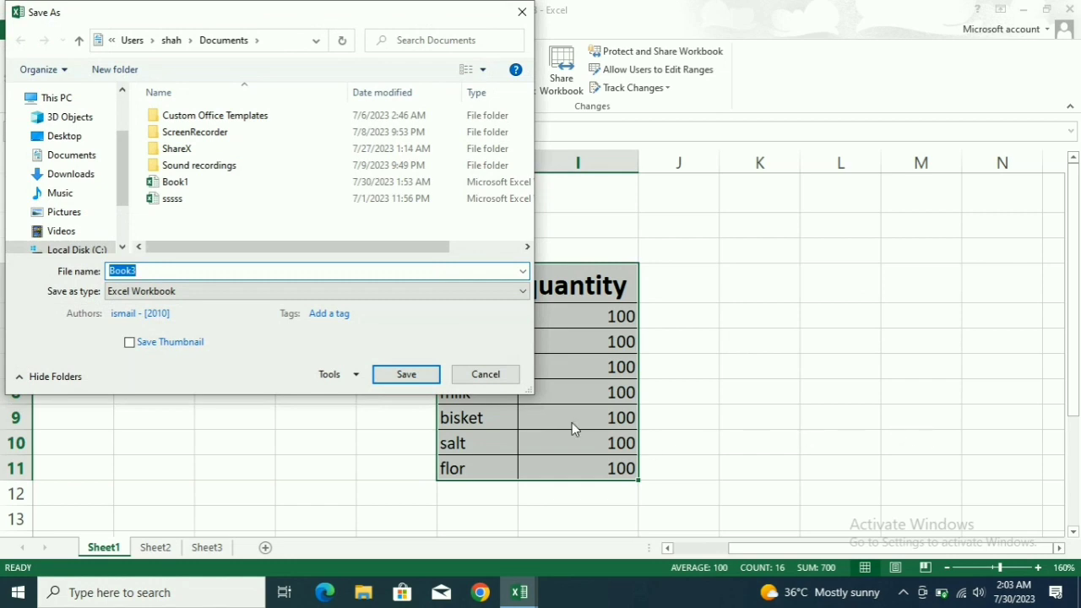
# Save the workbook as Book3 so it becomes shared.
pyautogui.click(403, 374)
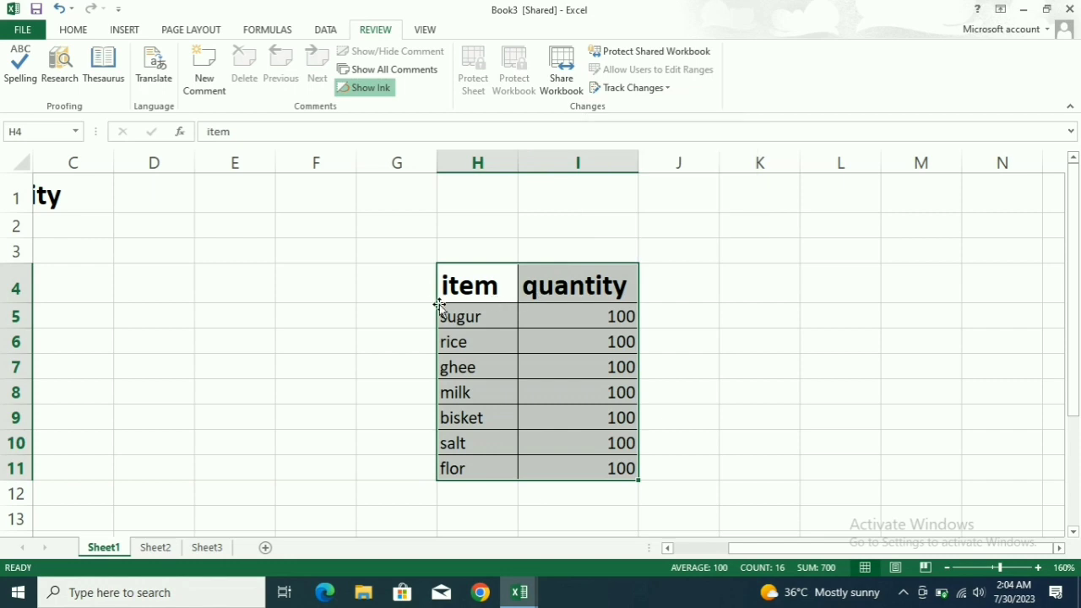
# Replace 'sugur' in H5 with 'ghee' as a tracked change.
pyautogui.click(493, 318)
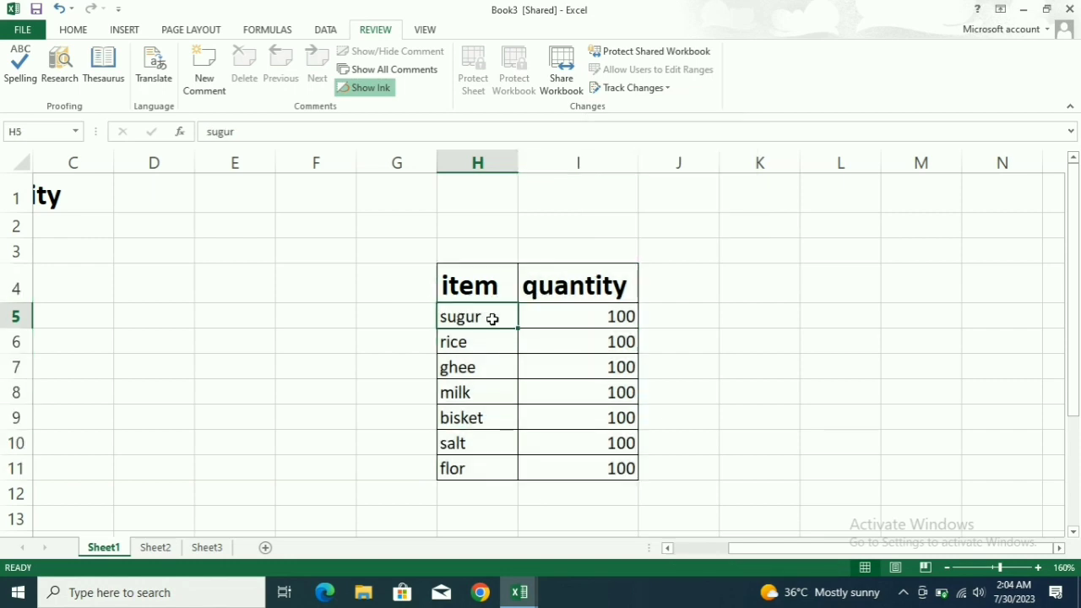
pyautogui.press('BackSpace')
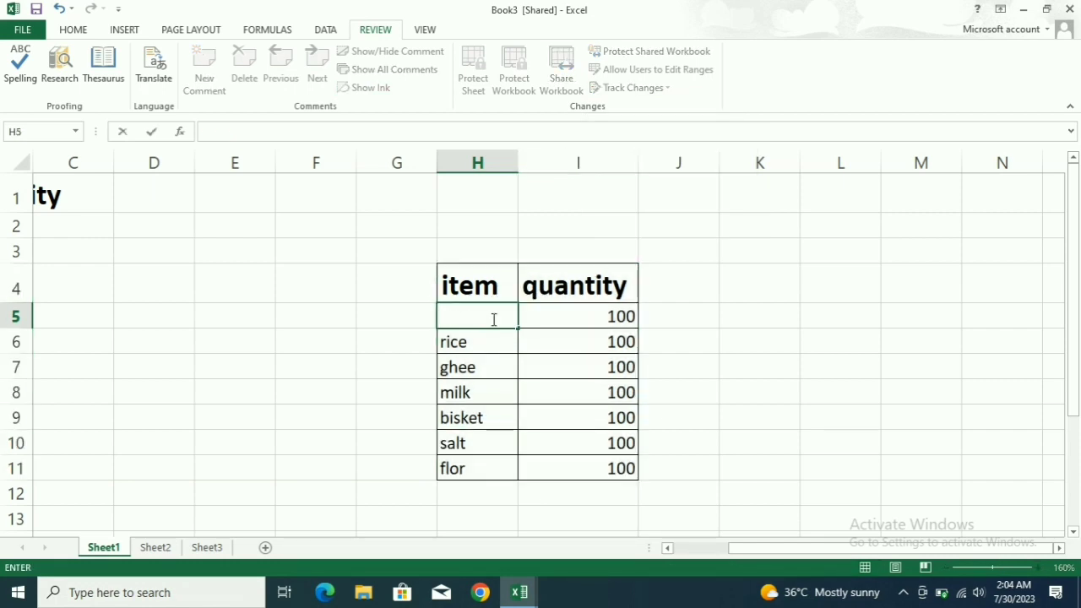
pyautogui.write('GHE')
pyautogui.press('Return')
pyautogui.moveTo(491, 317)
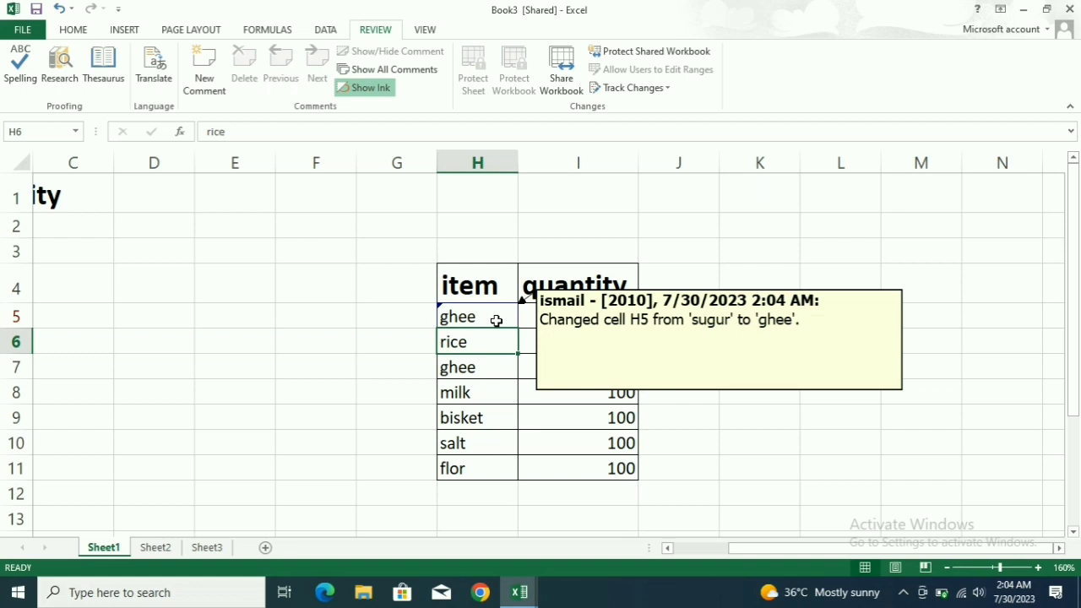
pyautogui.click(399, 324)
pyautogui.click(394, 373)
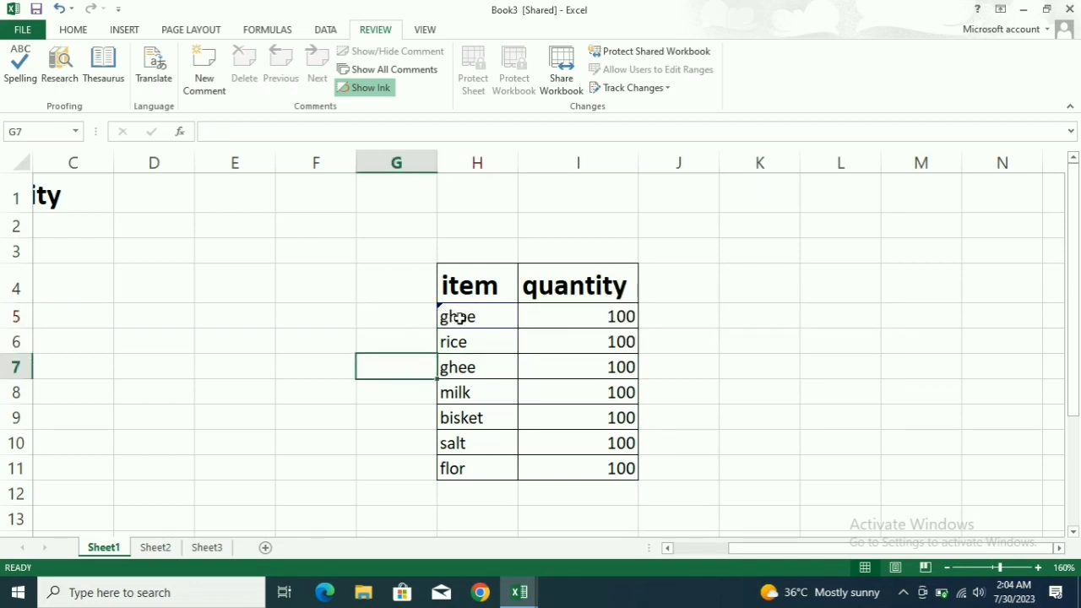